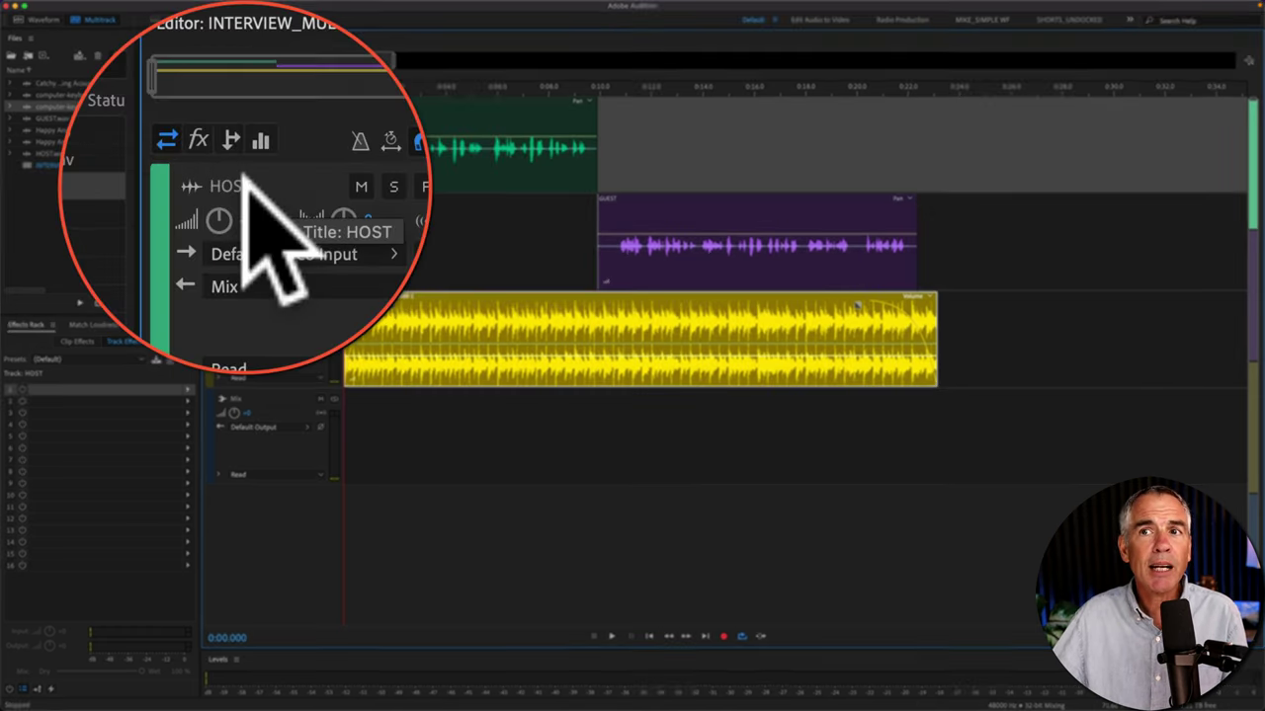
- Review the HOST, GUEST and Music Bed track names in the POD INTERVIEW session
click(265, 106)
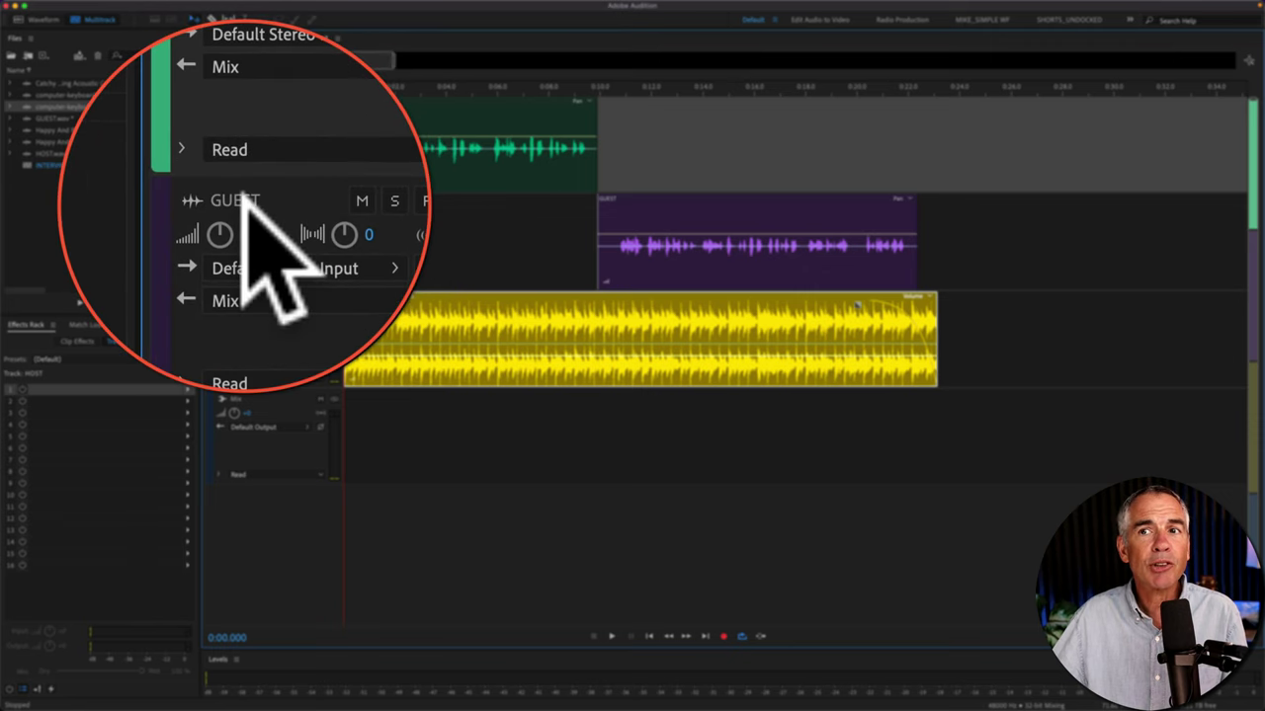
click(259, 205)
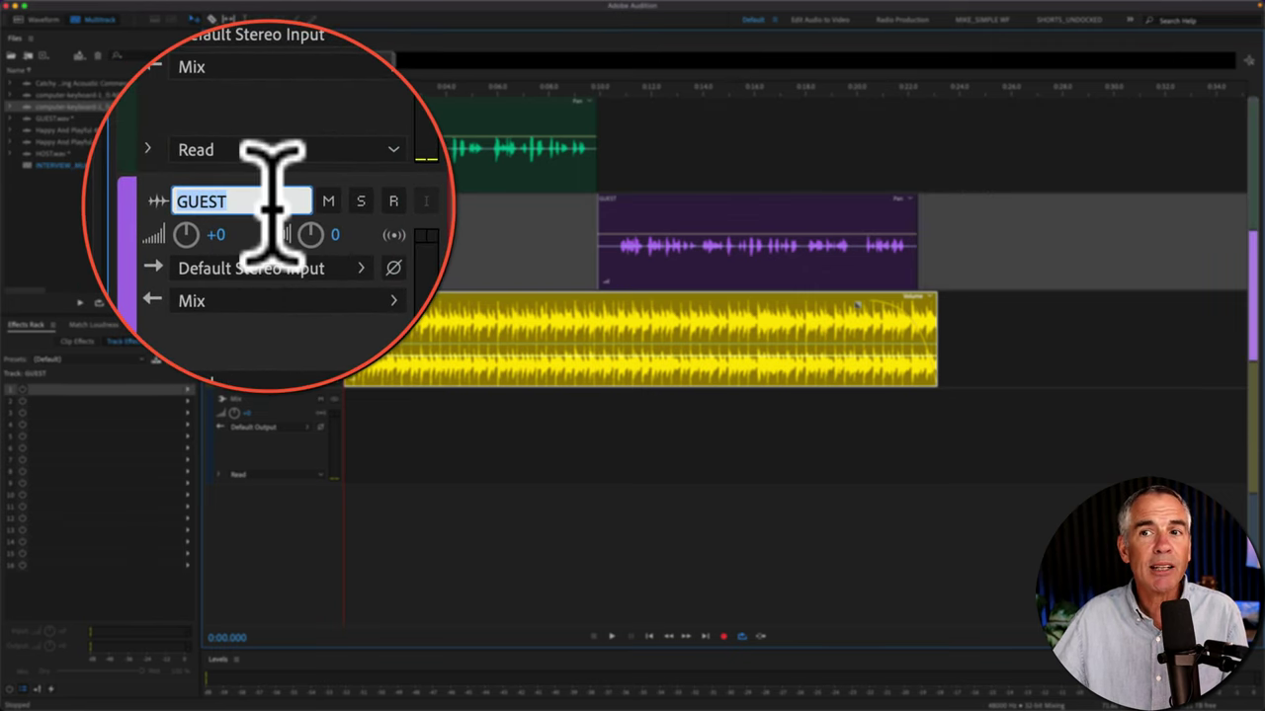
click(251, 294)
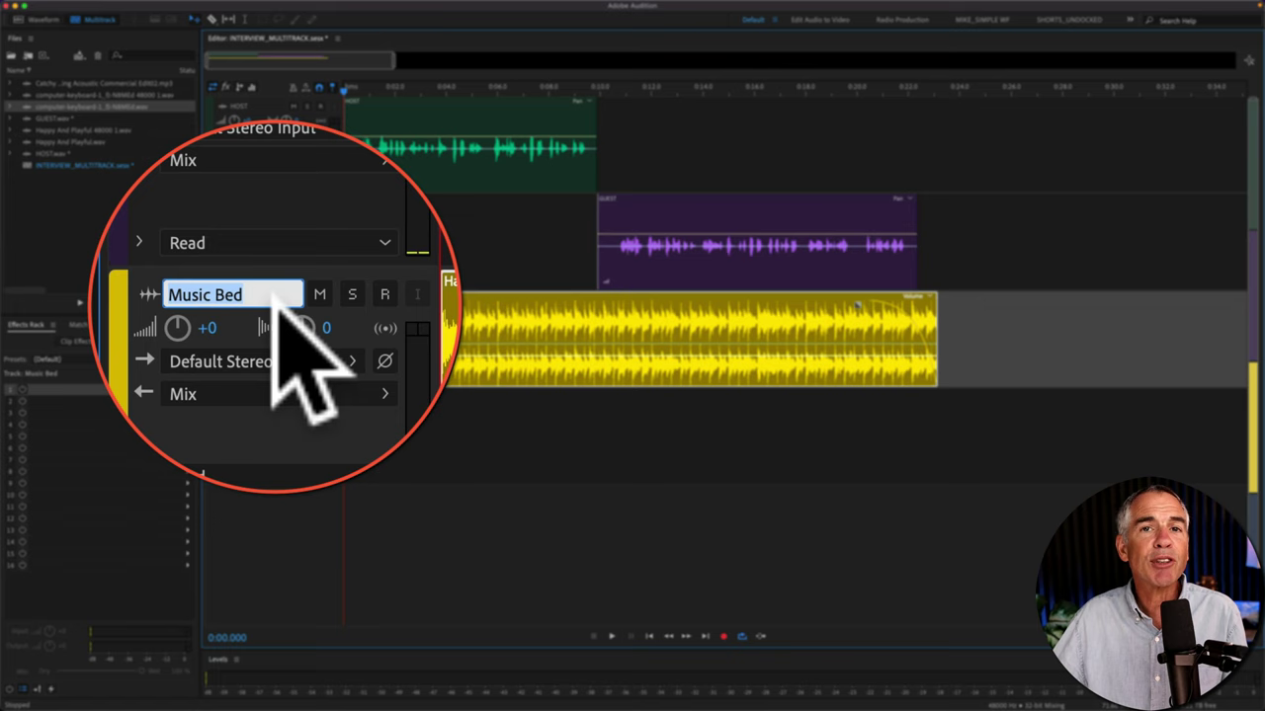
click(274, 362)
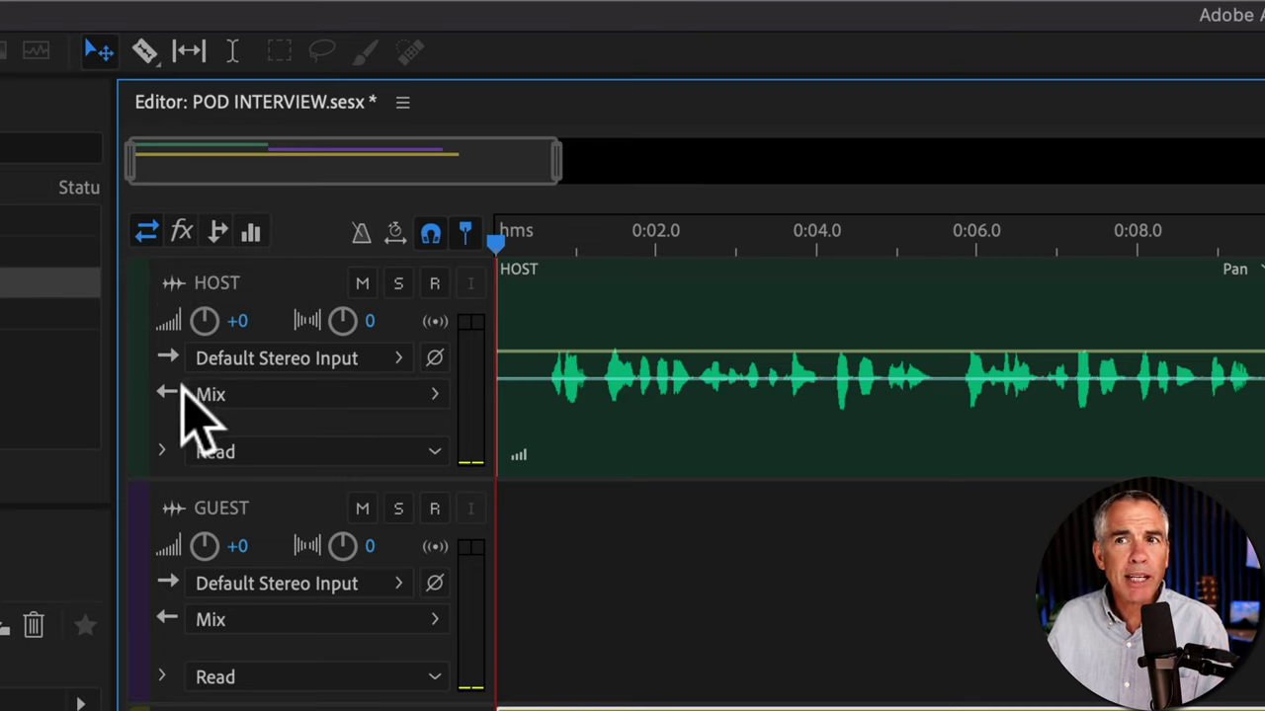
- Route the HOST track's output to a new mono bus
click(435, 393)
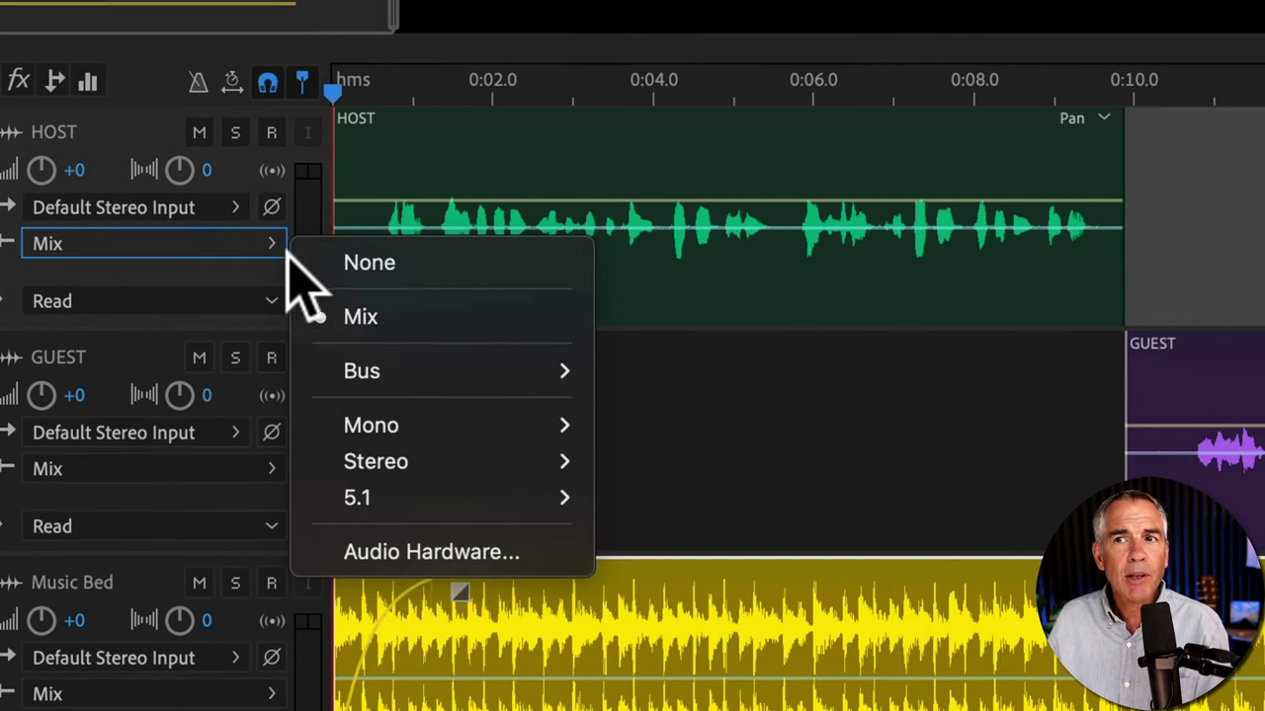
mouse_move(565, 521)
mouse_move(655, 389)
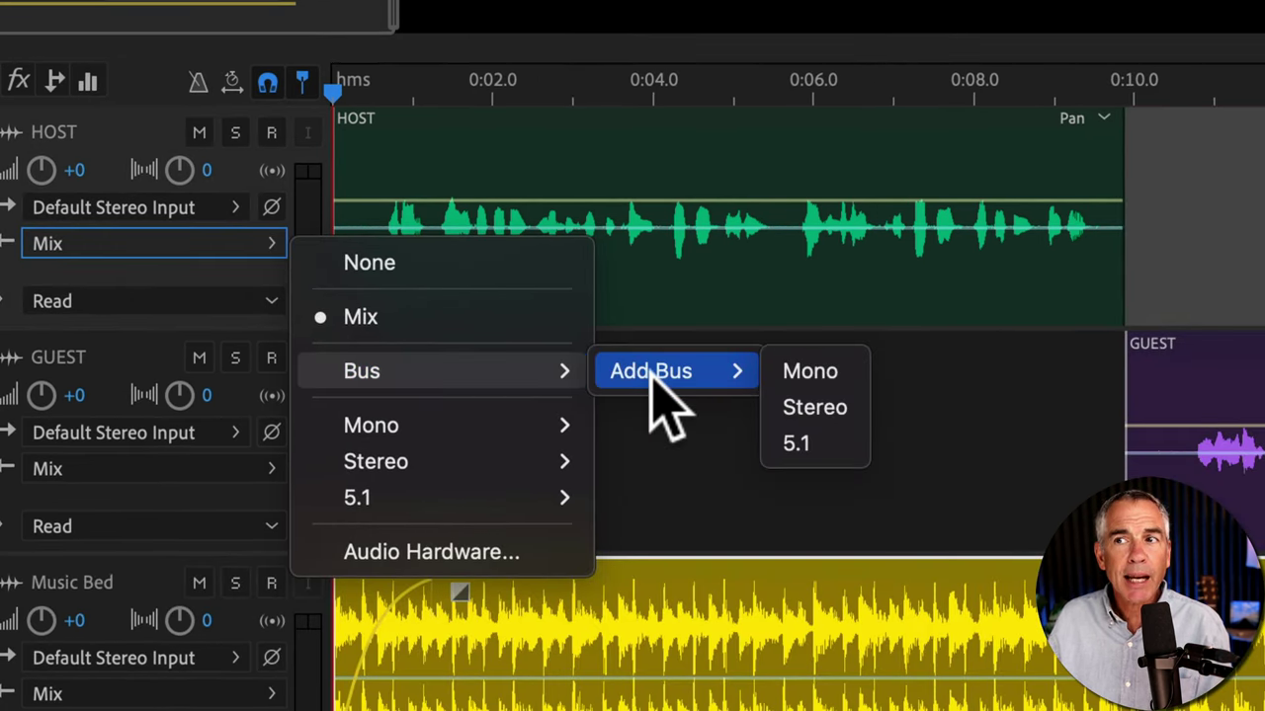
click(869, 366)
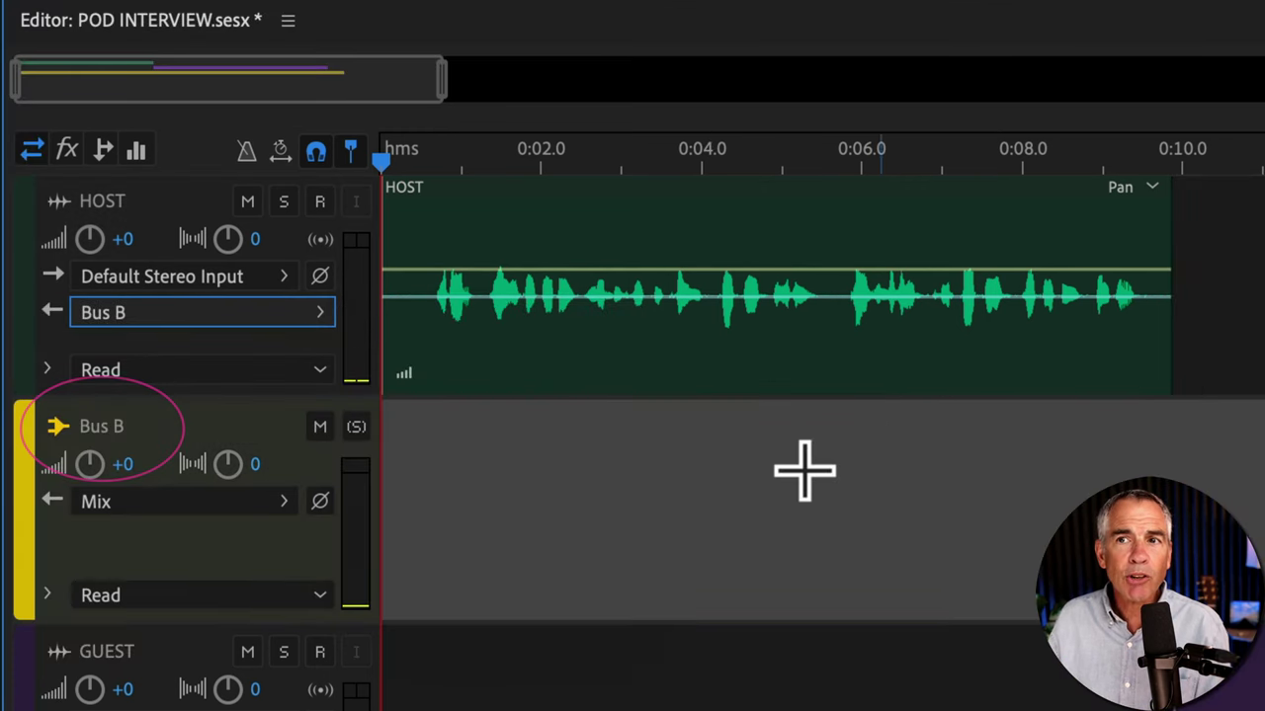
click(553, 380)
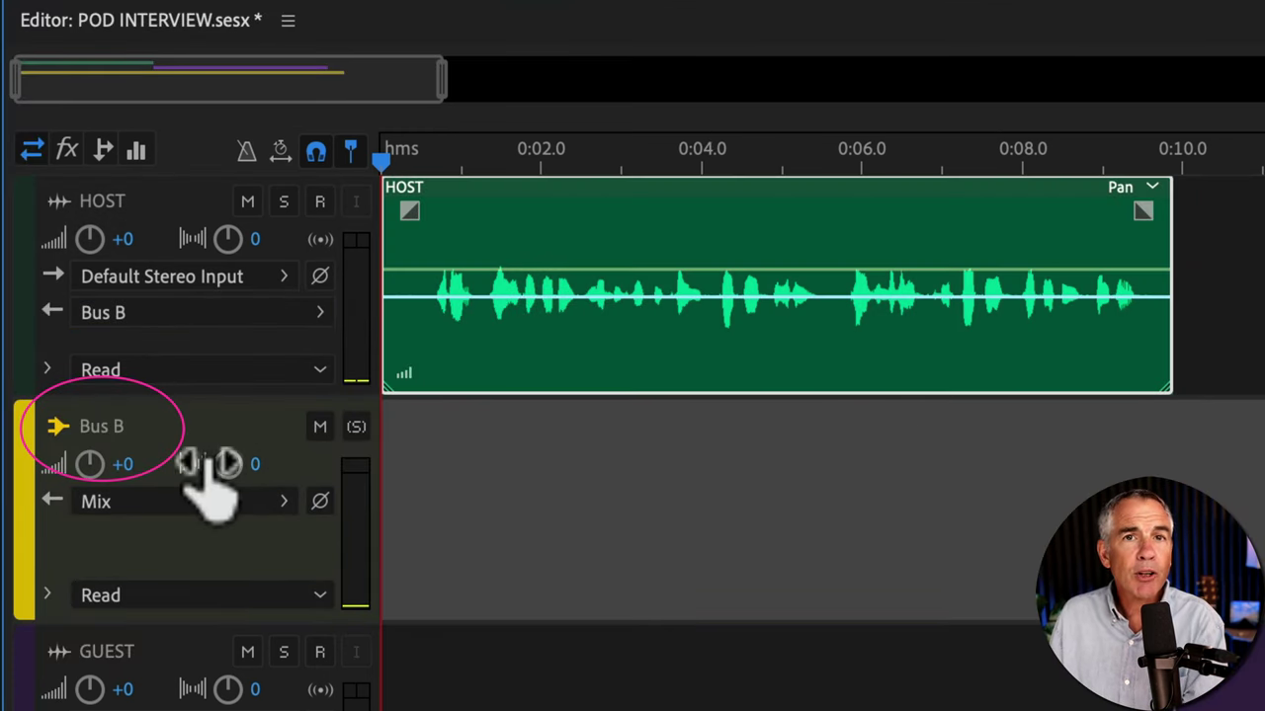
- Rename the new Bus B track to 'Host & Guest Bus'
click(106, 420)
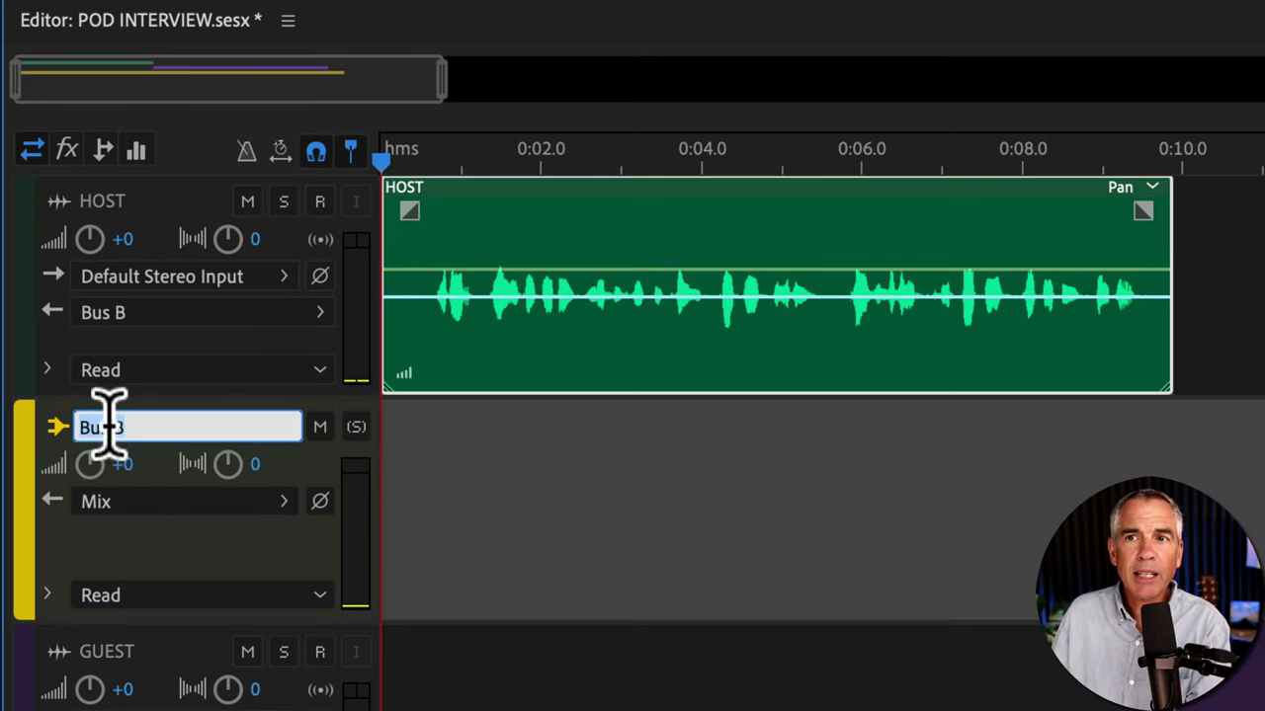
text(Host & Guest B)
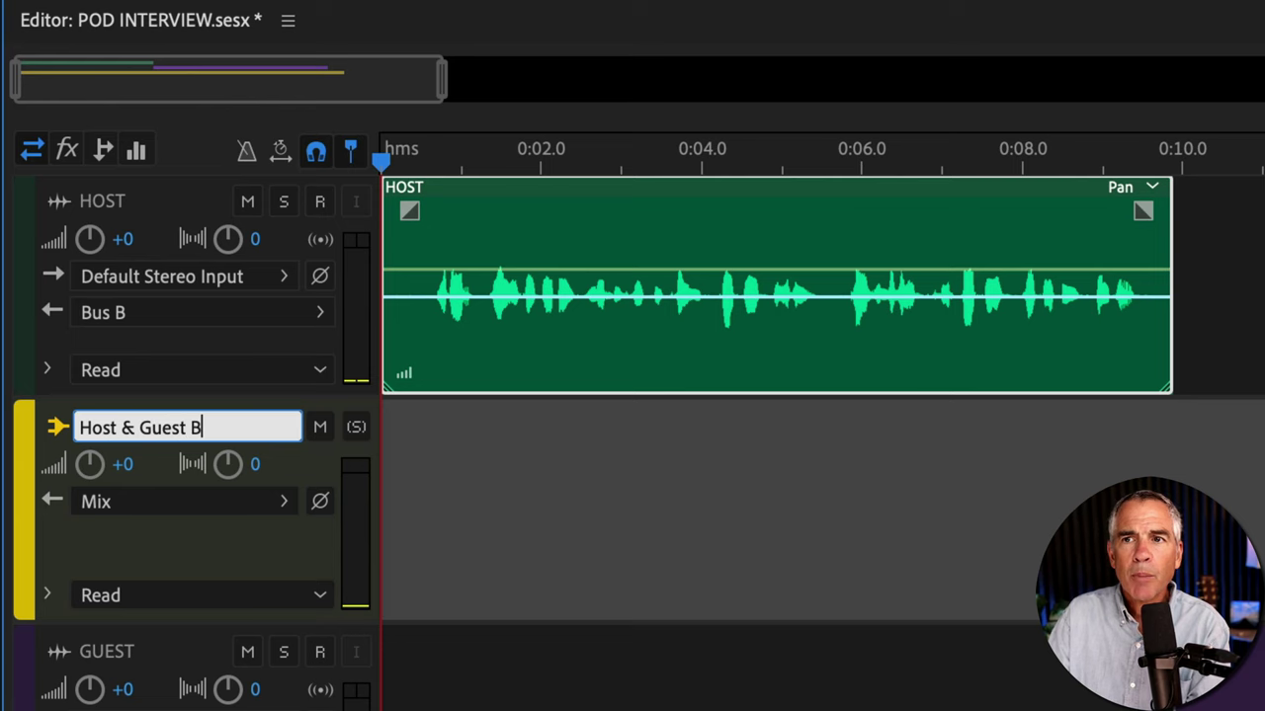
text(us)
key(Return)
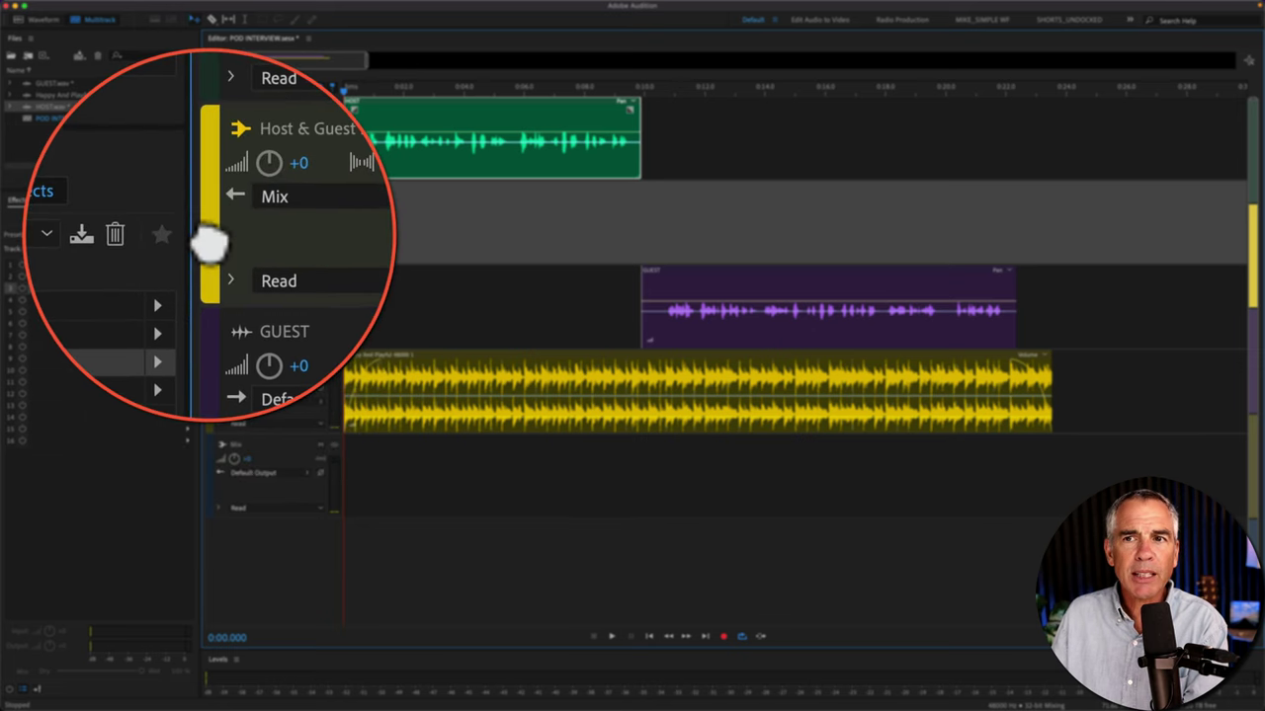
- Move Host & Guest Bus below GUEST and route GUEST's output into that bus
drag(210, 242, 218, 326)
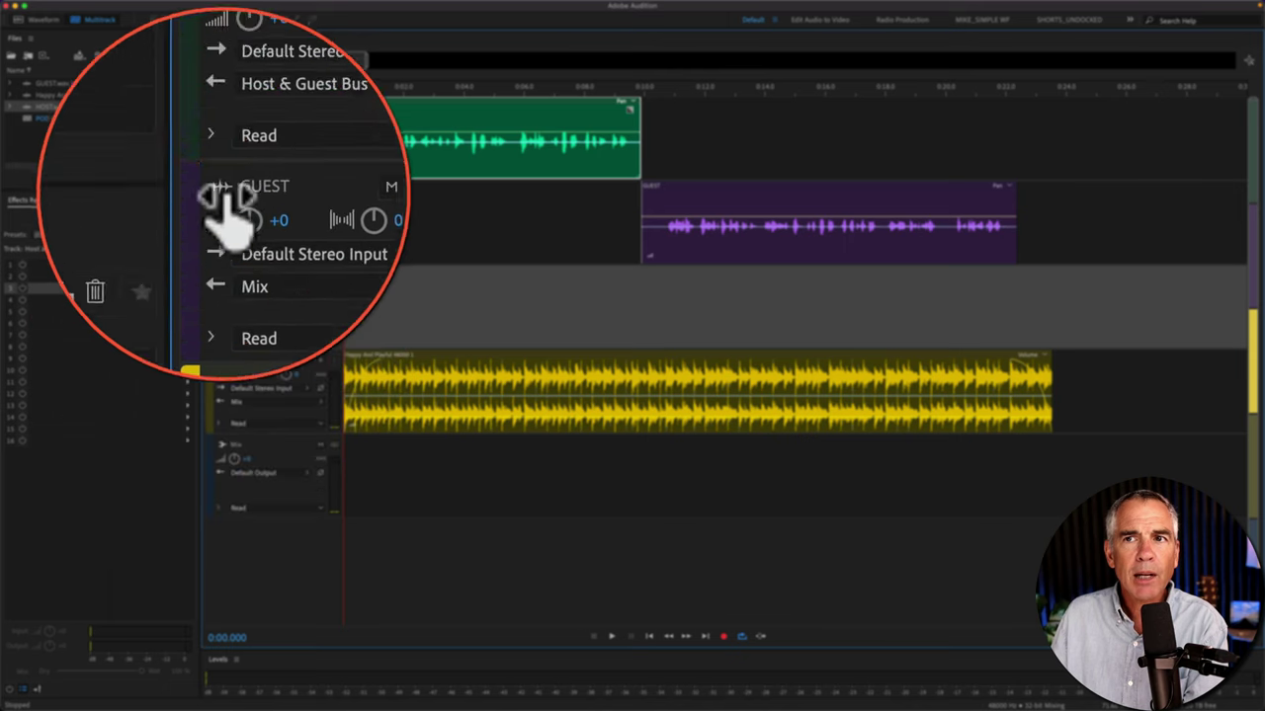
click(274, 210)
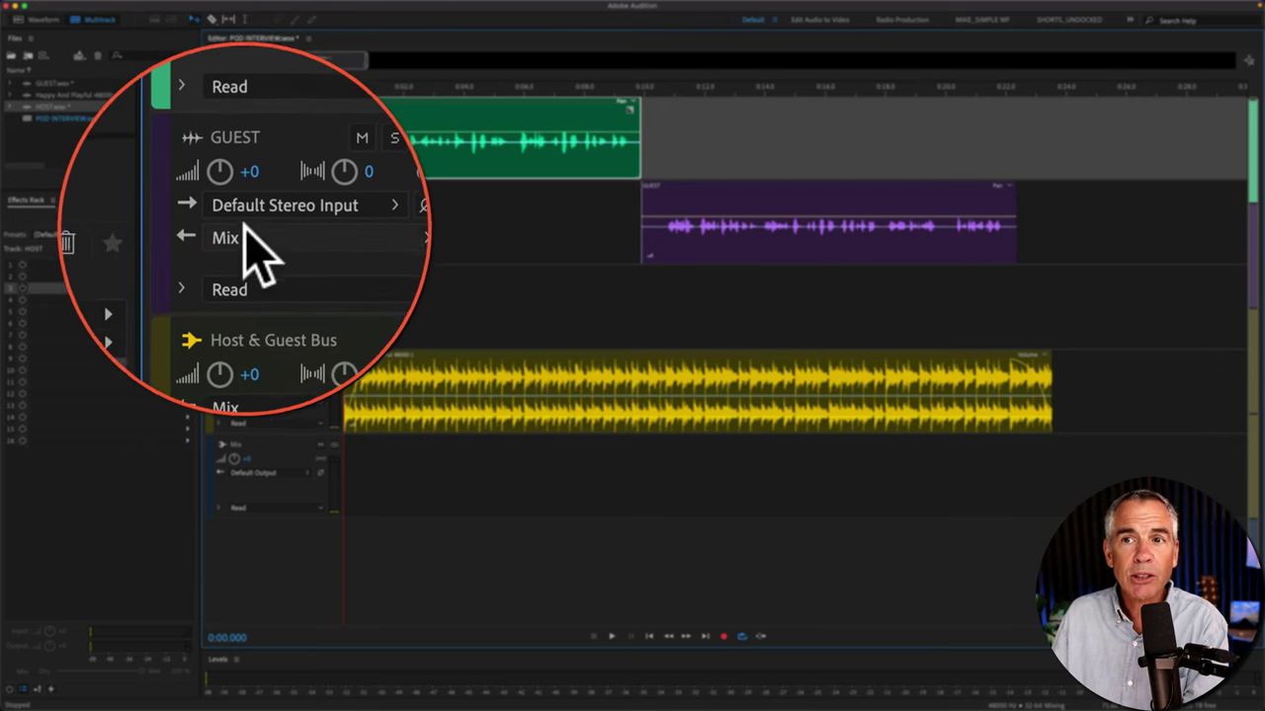
click(318, 227)
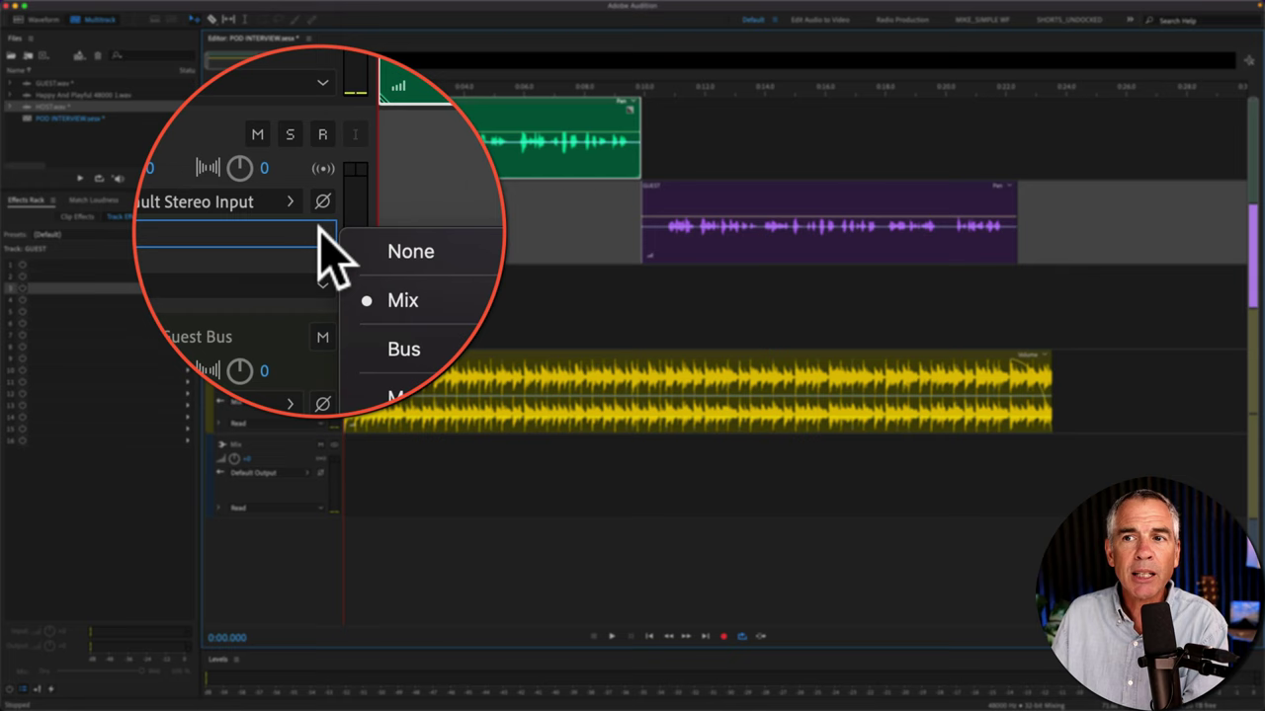
mouse_move(425, 283)
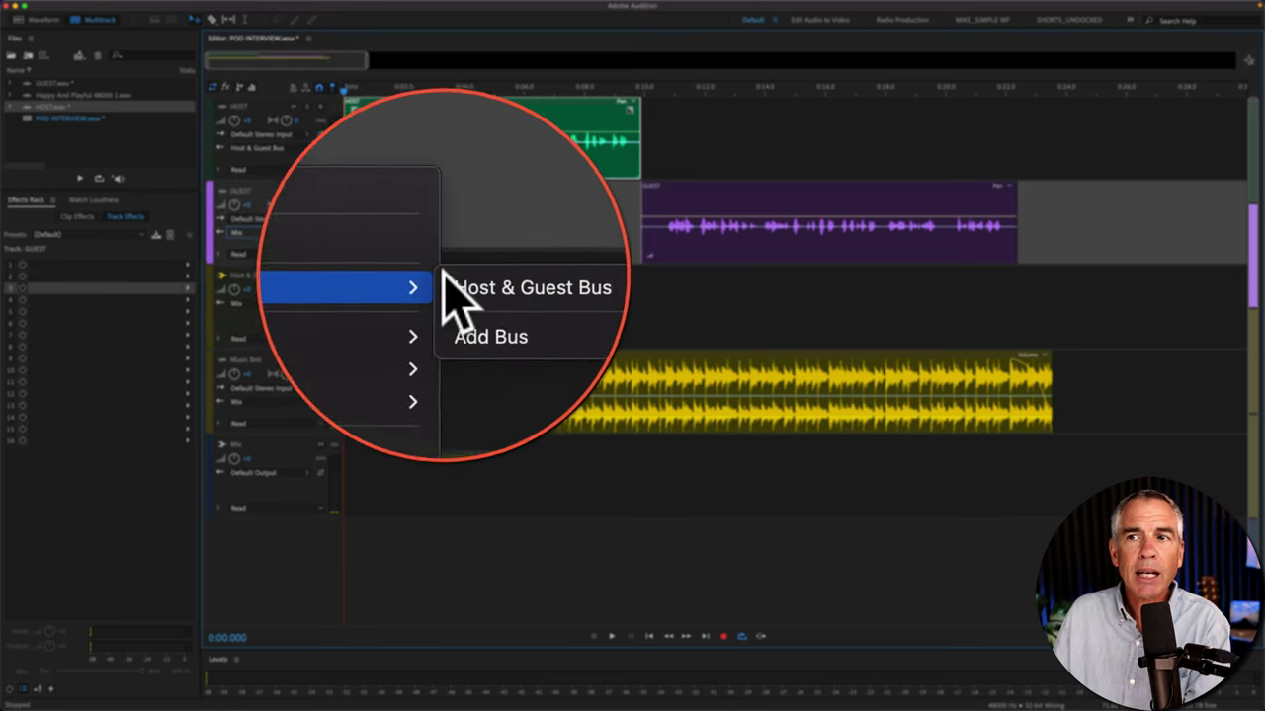
click(521, 281)
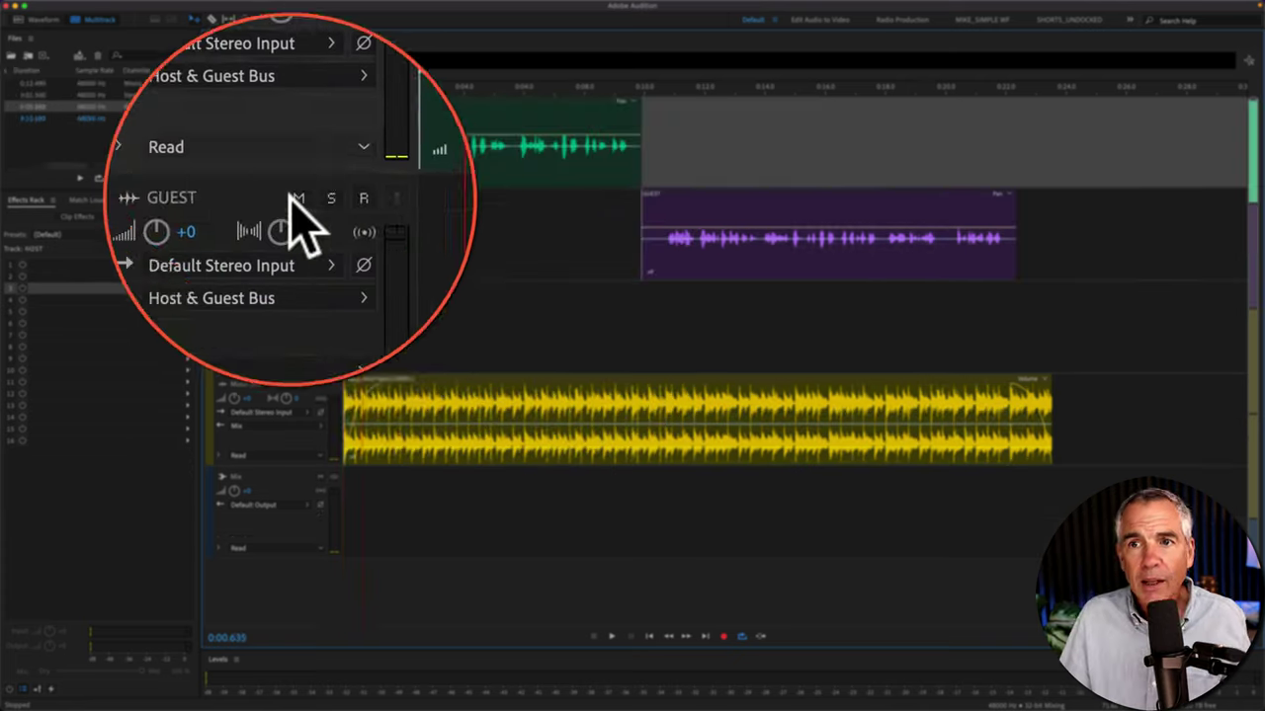
click(296, 297)
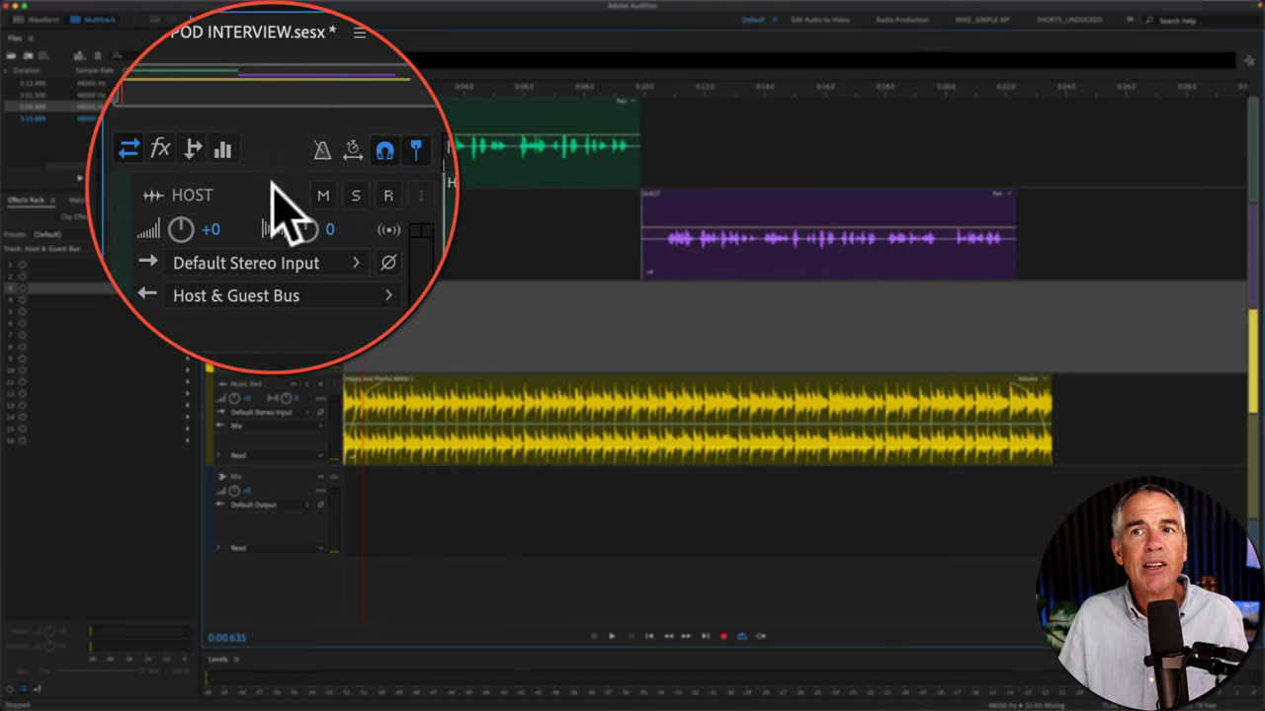
- Mute the Music Bed track
click(274, 103)
click(301, 192)
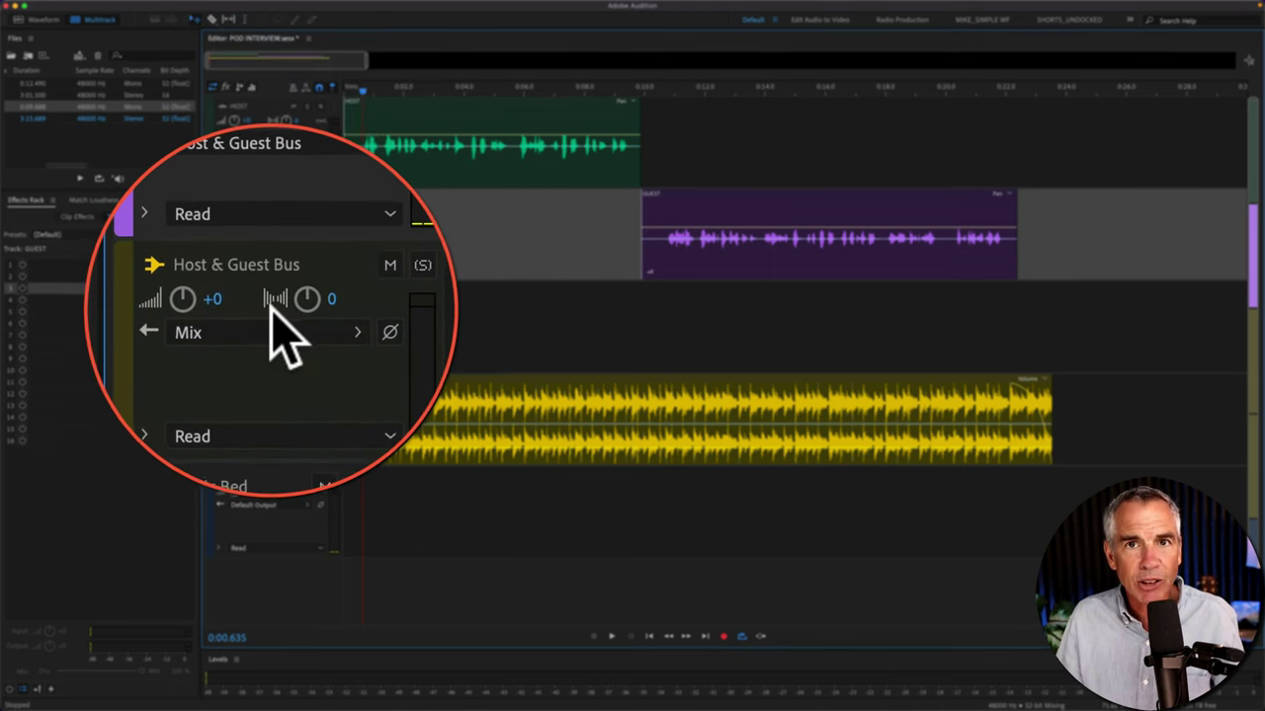
click(296, 385)
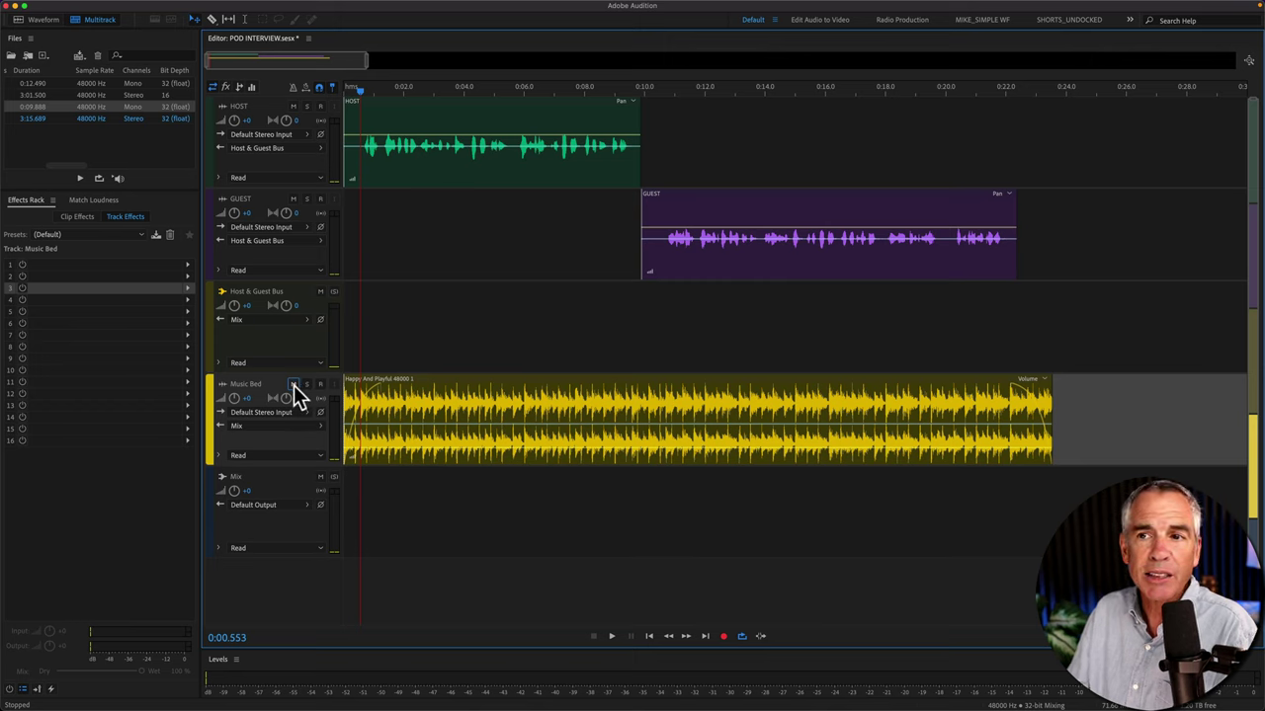
click(294, 384)
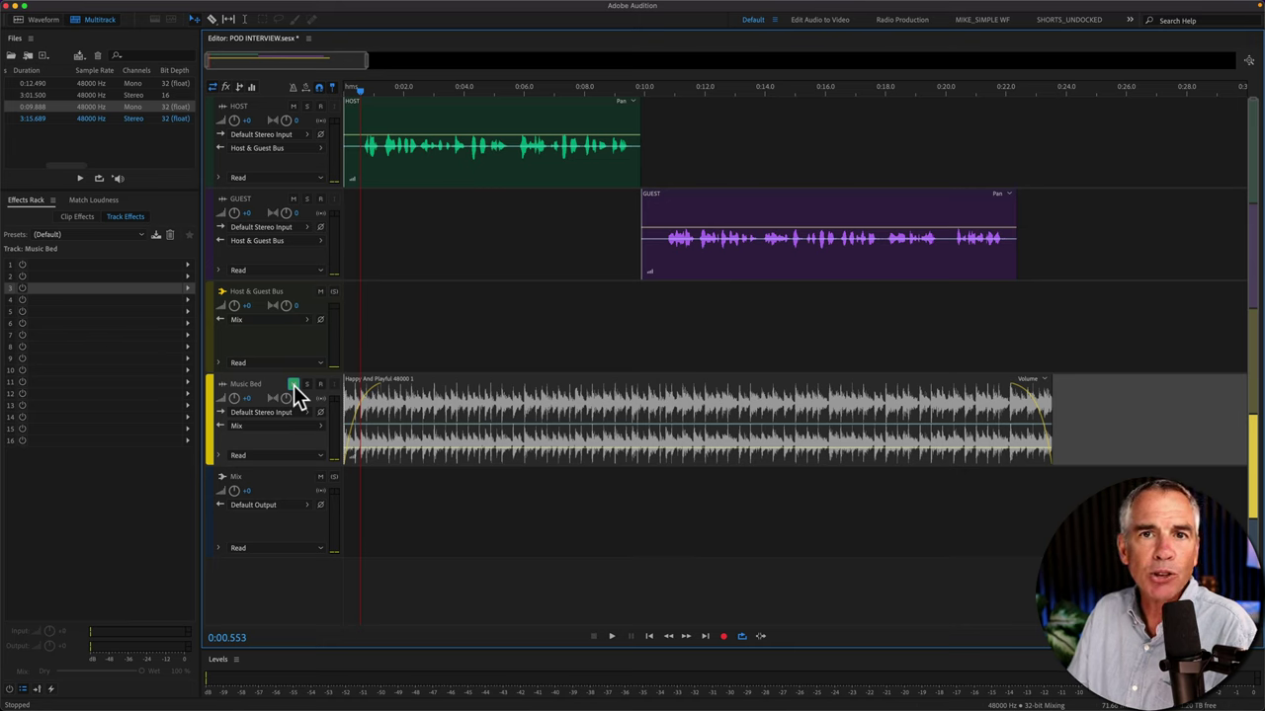
- Play the host section, then the guest section from 0:11.770, through the bus
key(space)
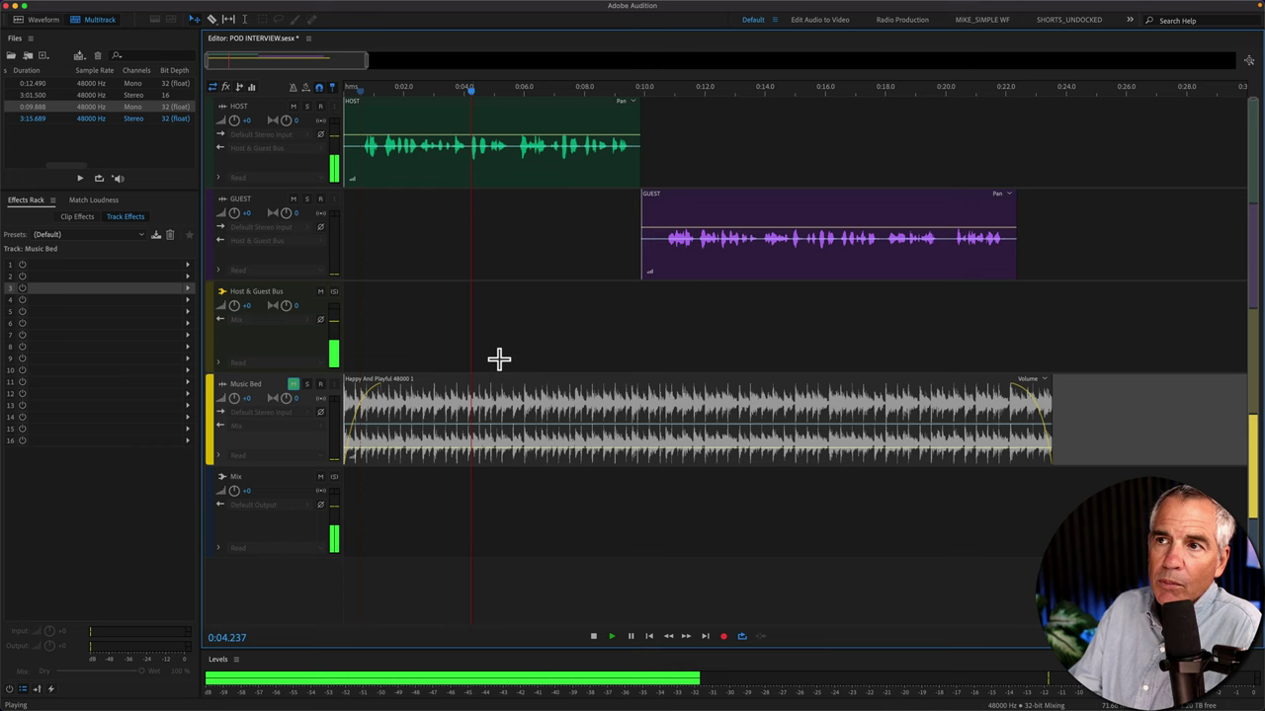
key(space)
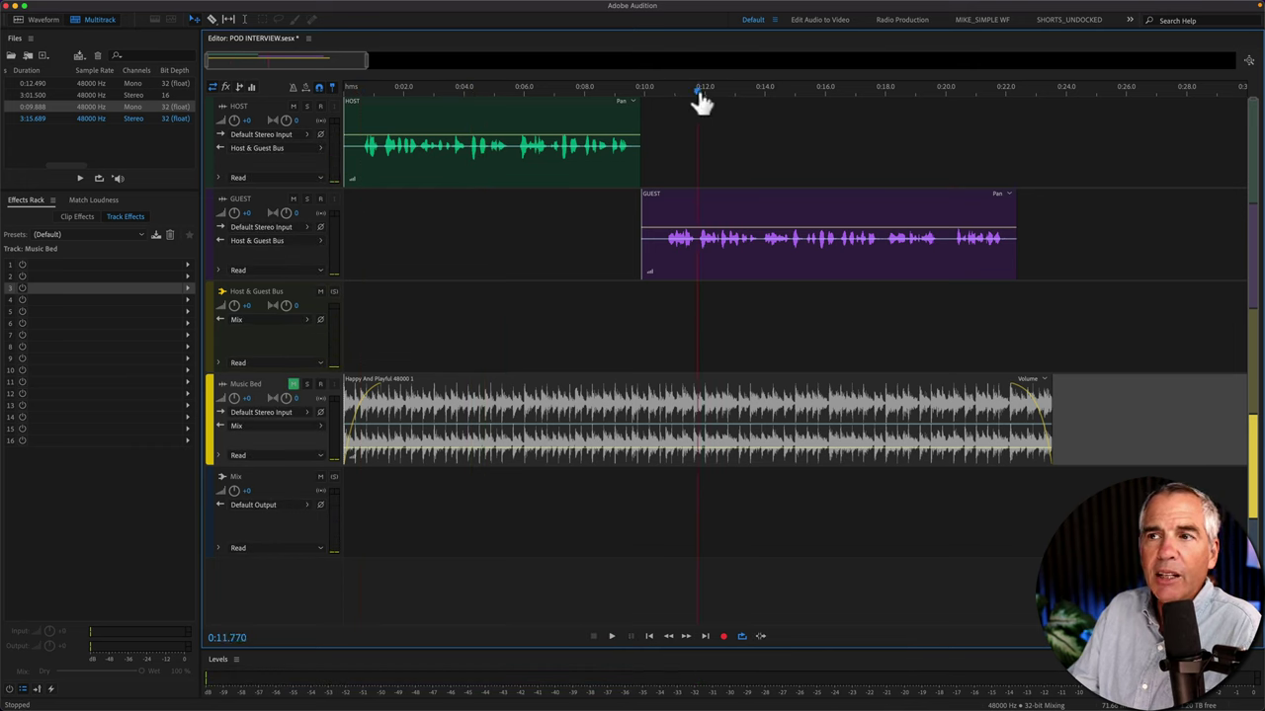
key(space)
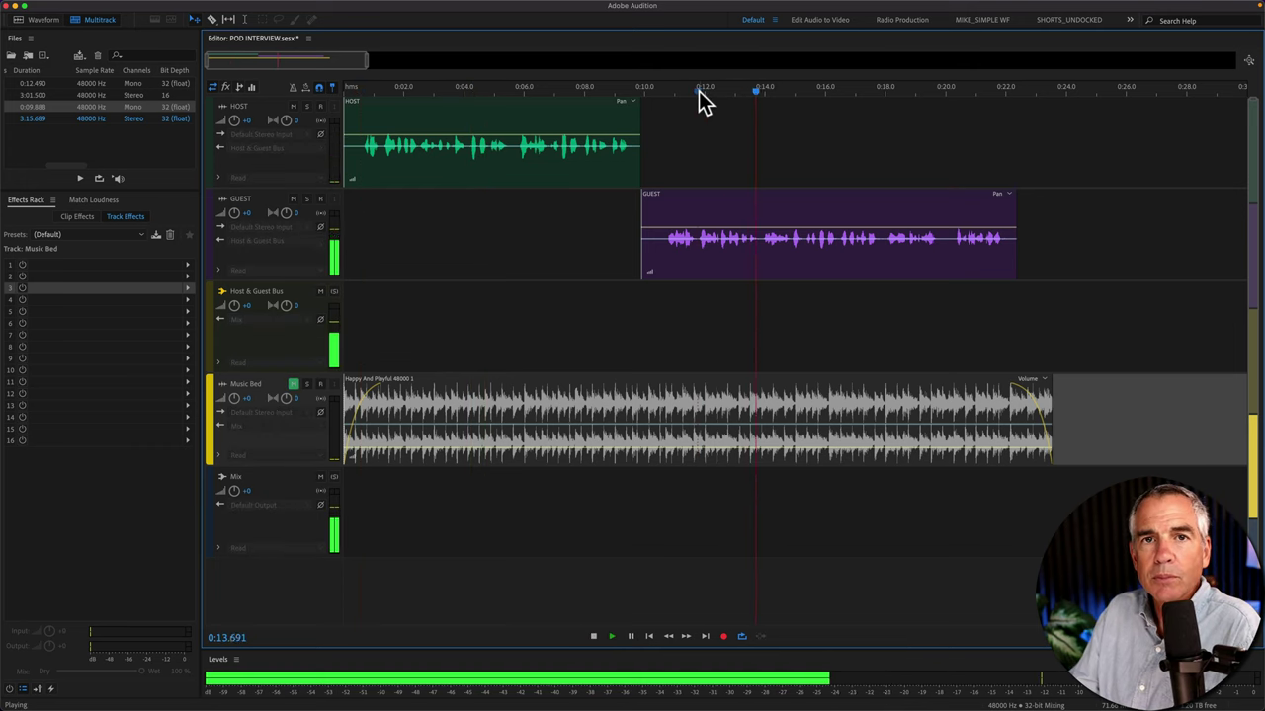
key(space)
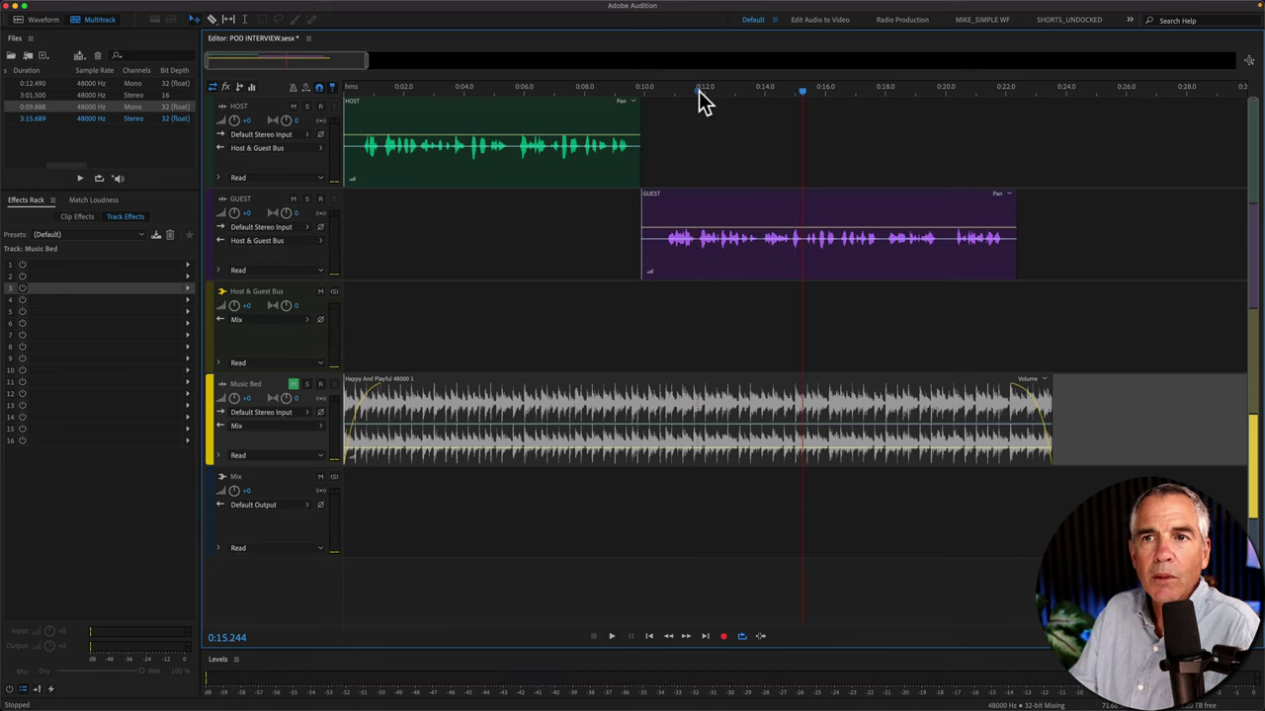
click(307, 294)
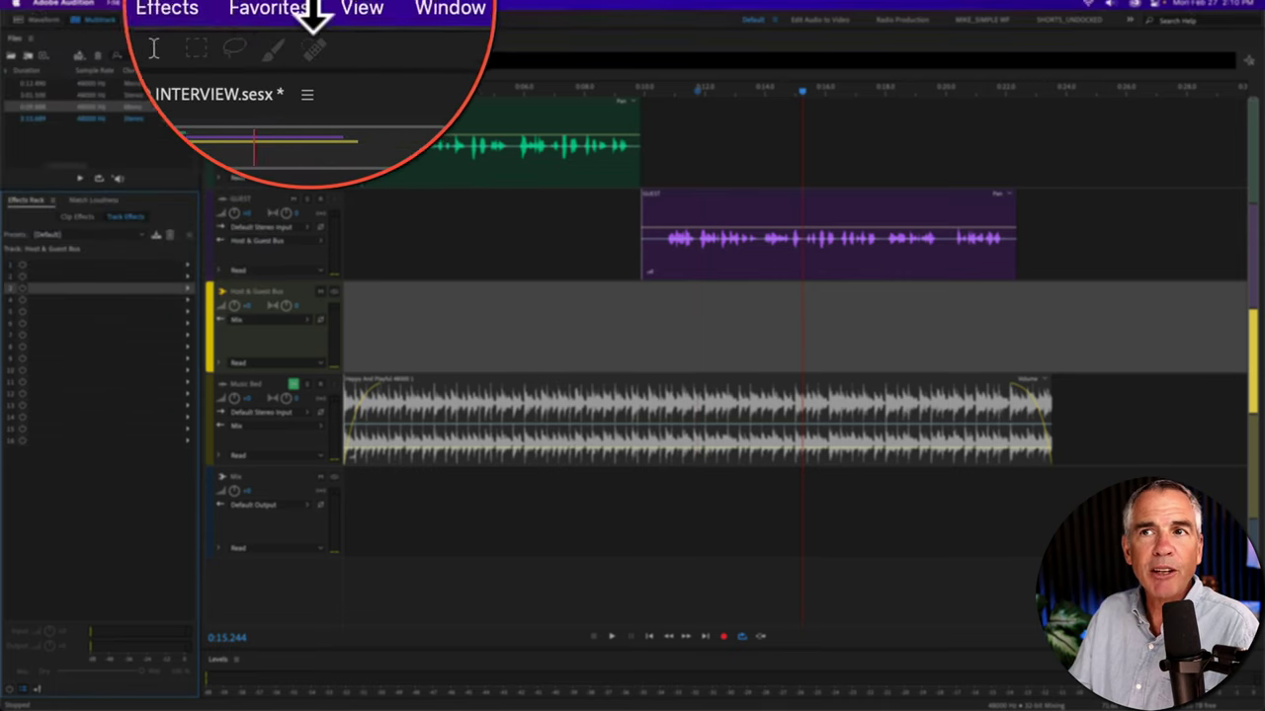
- Show the Effects Rack and load the AM Radio preset onto Host & Guest Bus
click(366, 7)
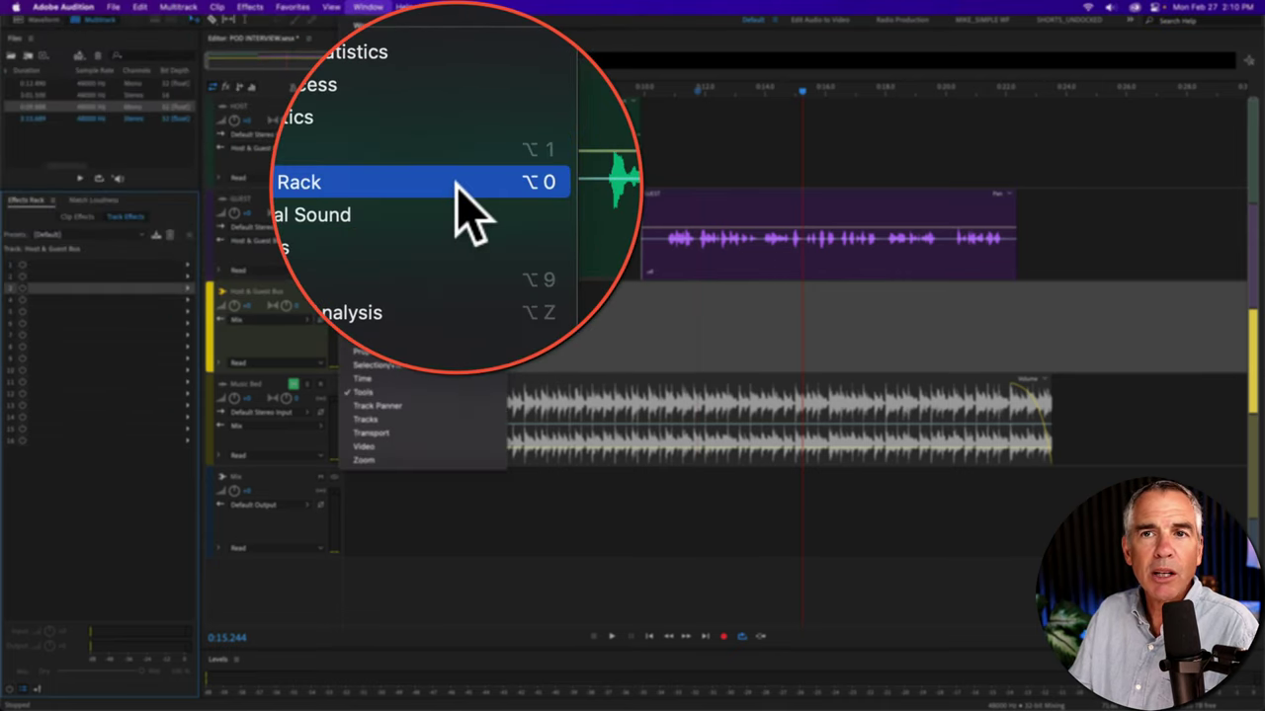
click(457, 183)
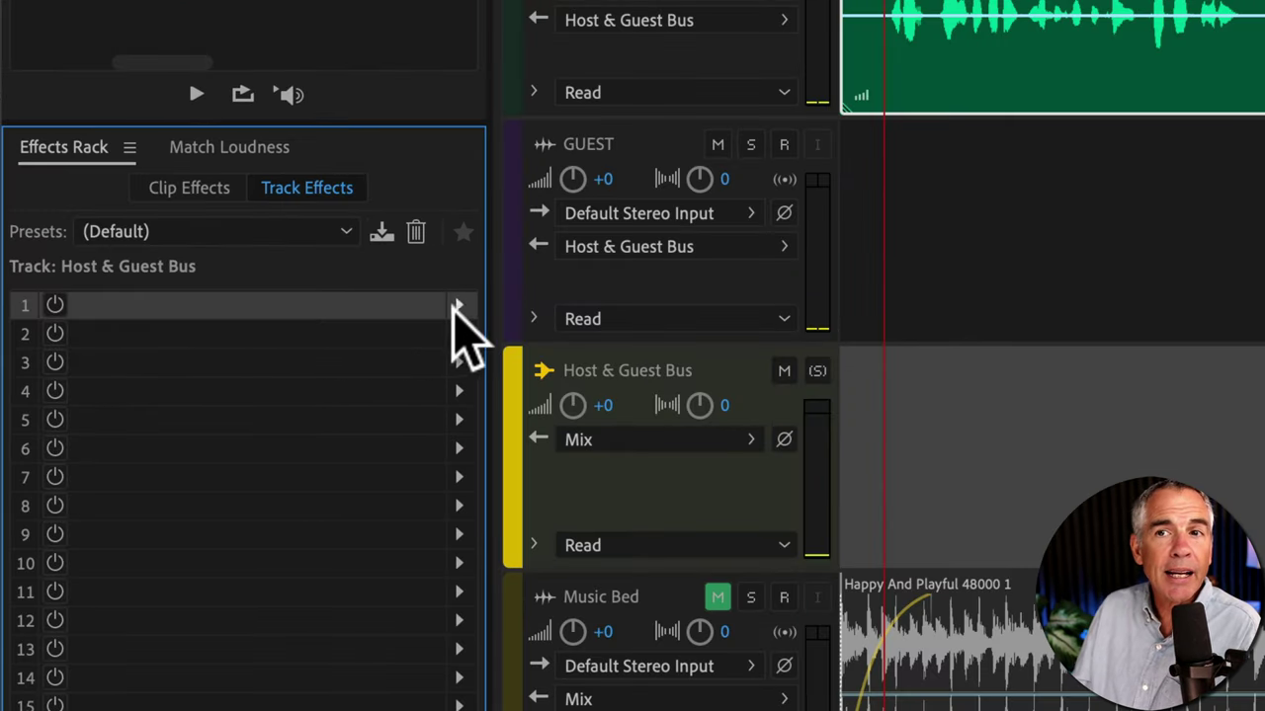
click(188, 269)
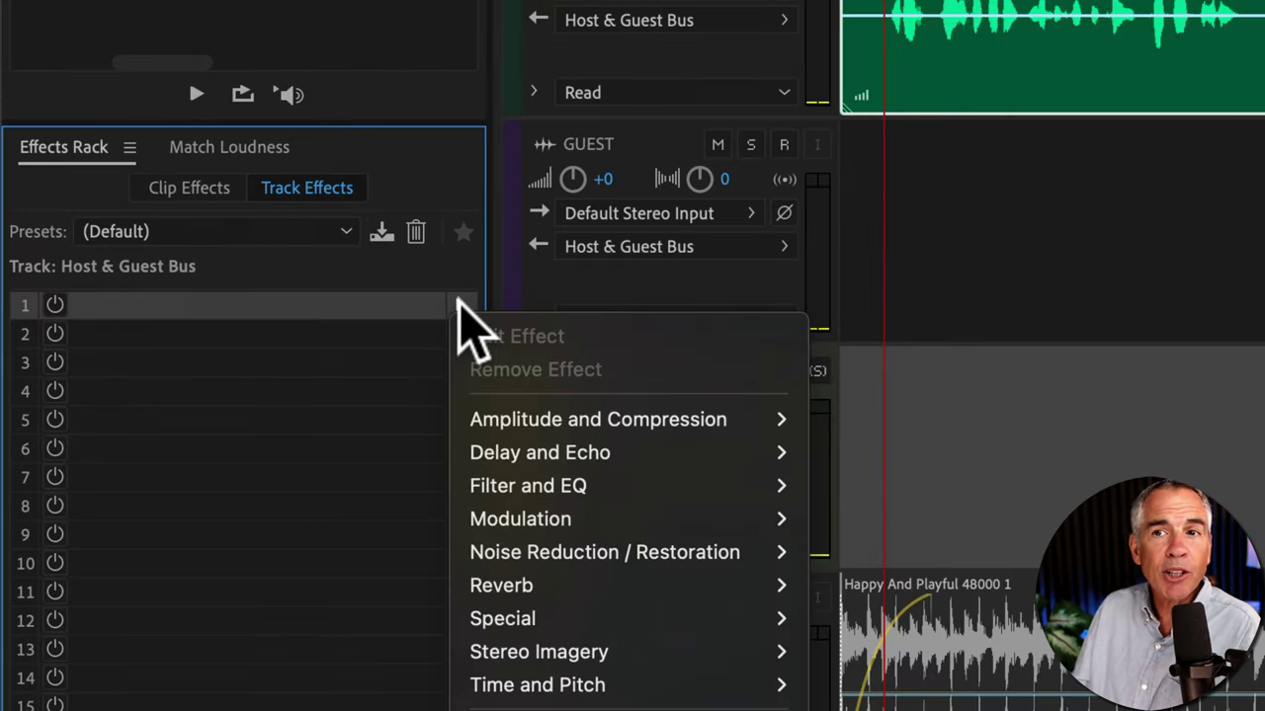
mouse_move(573, 419)
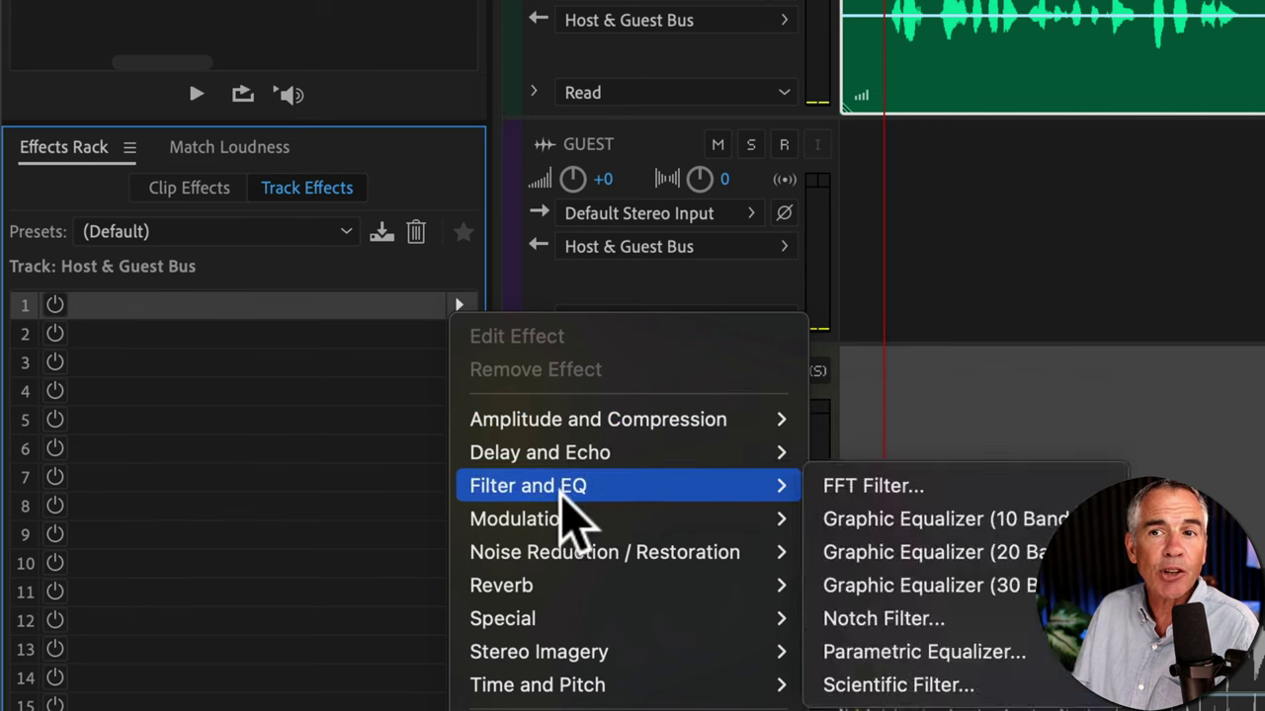
click(260, 418)
click(311, 237)
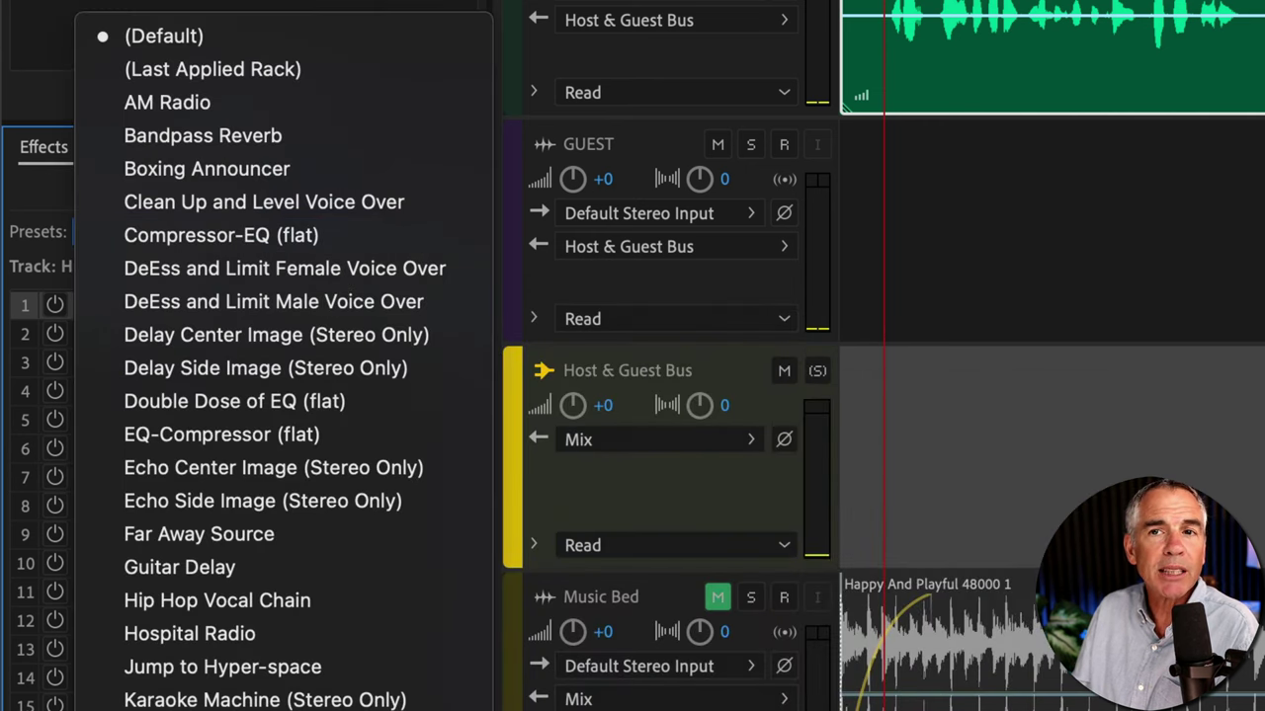
click(292, 102)
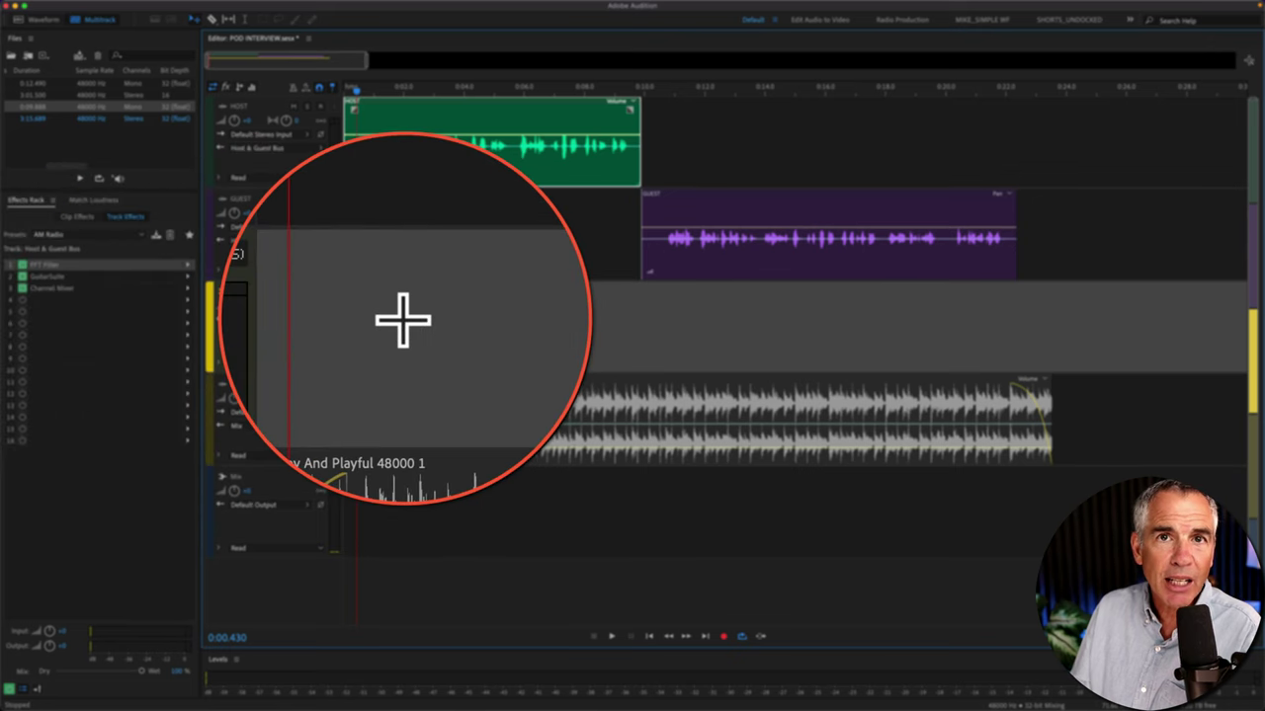
click(277, 116)
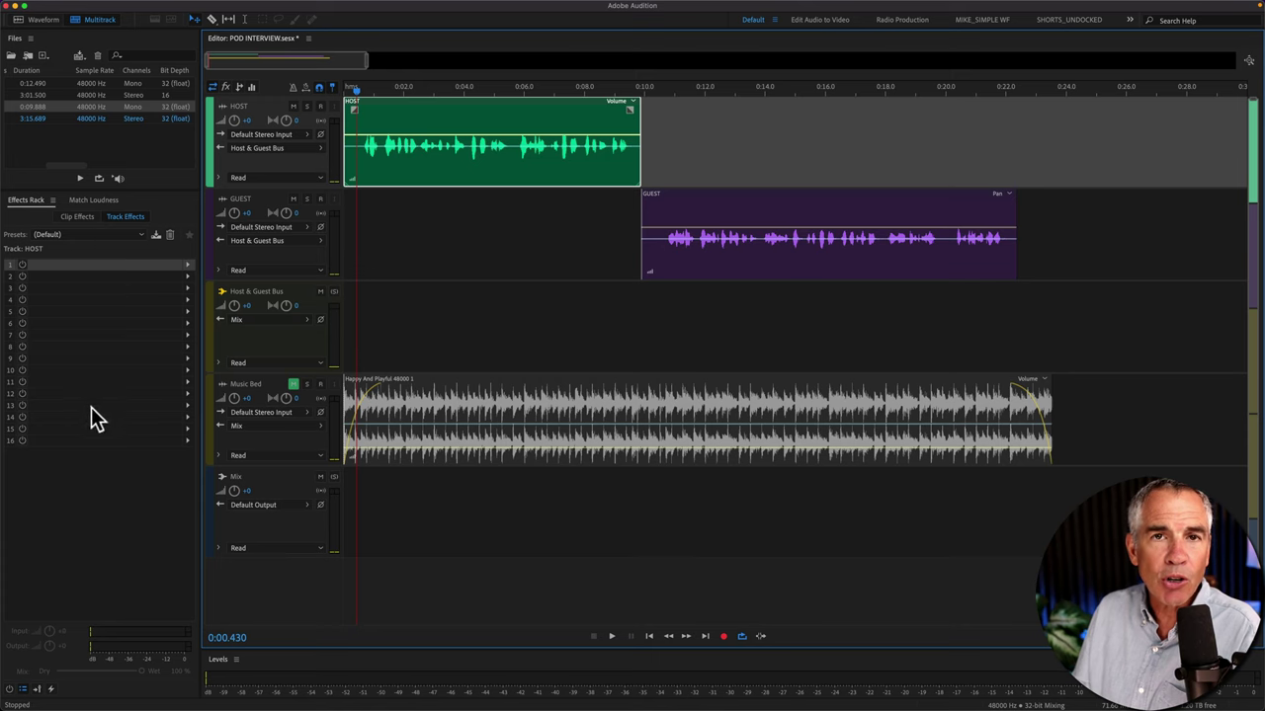
click(73, 219)
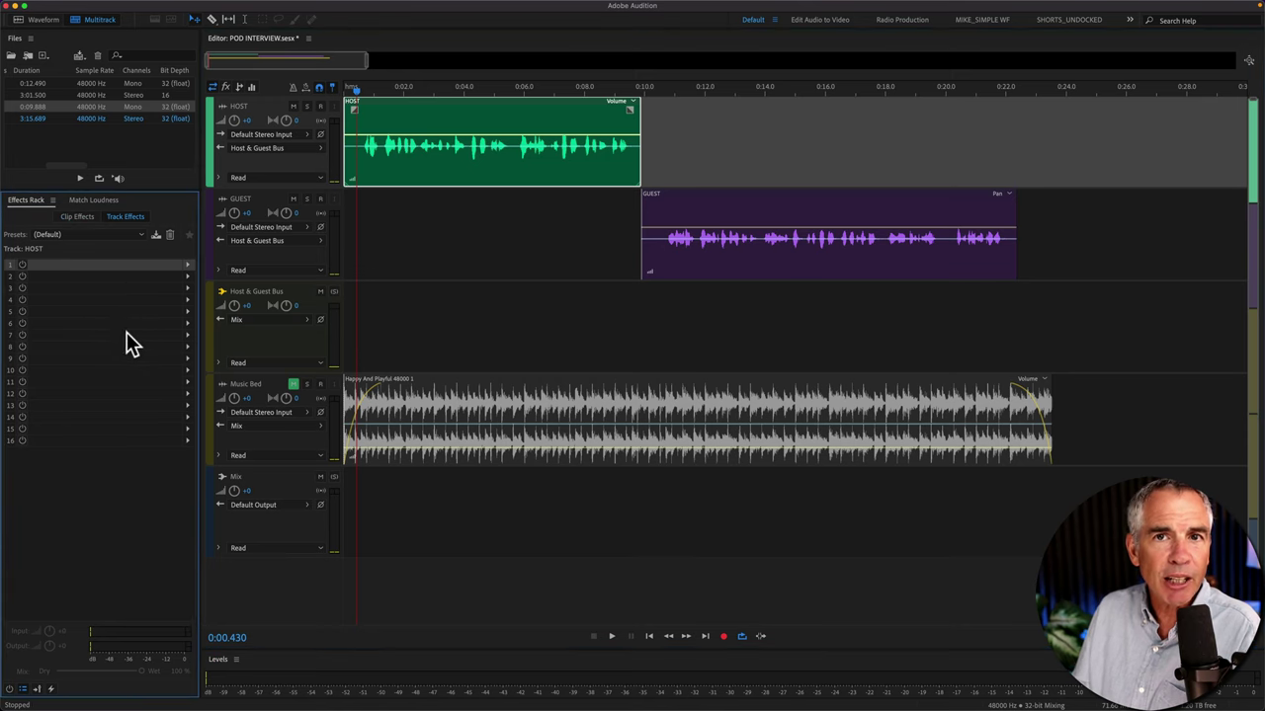
click(682, 229)
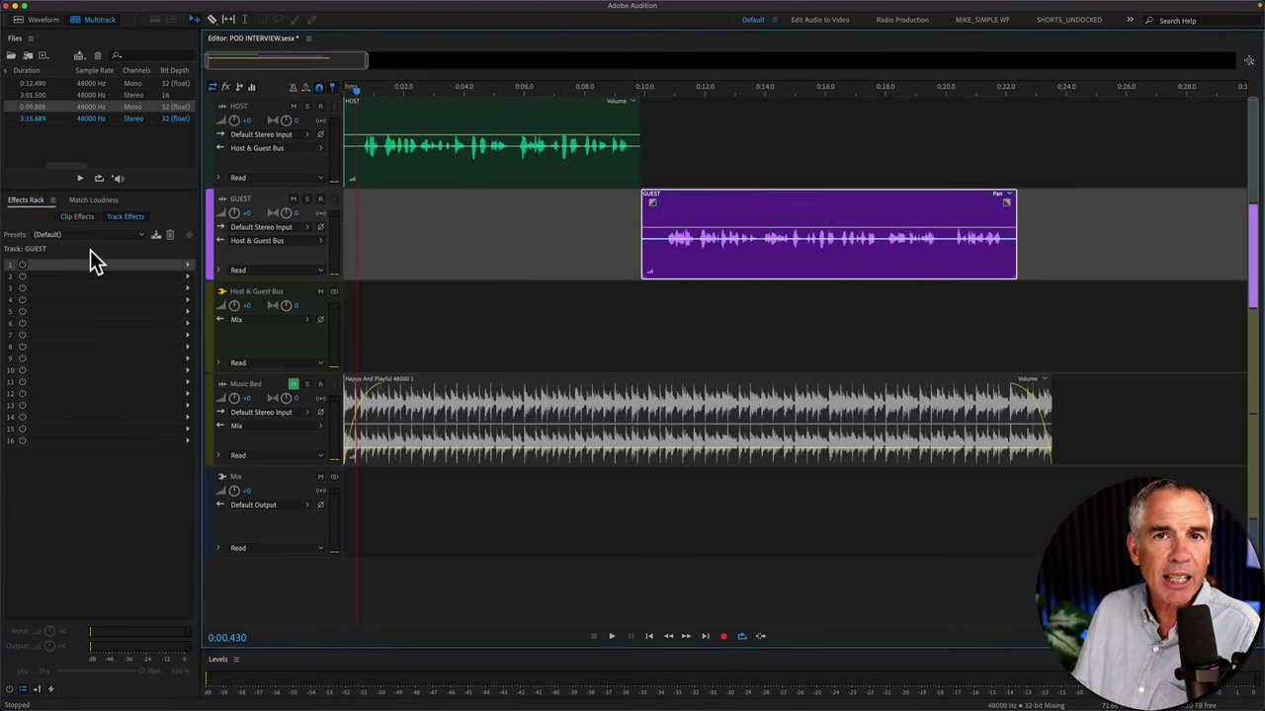
click(79, 219)
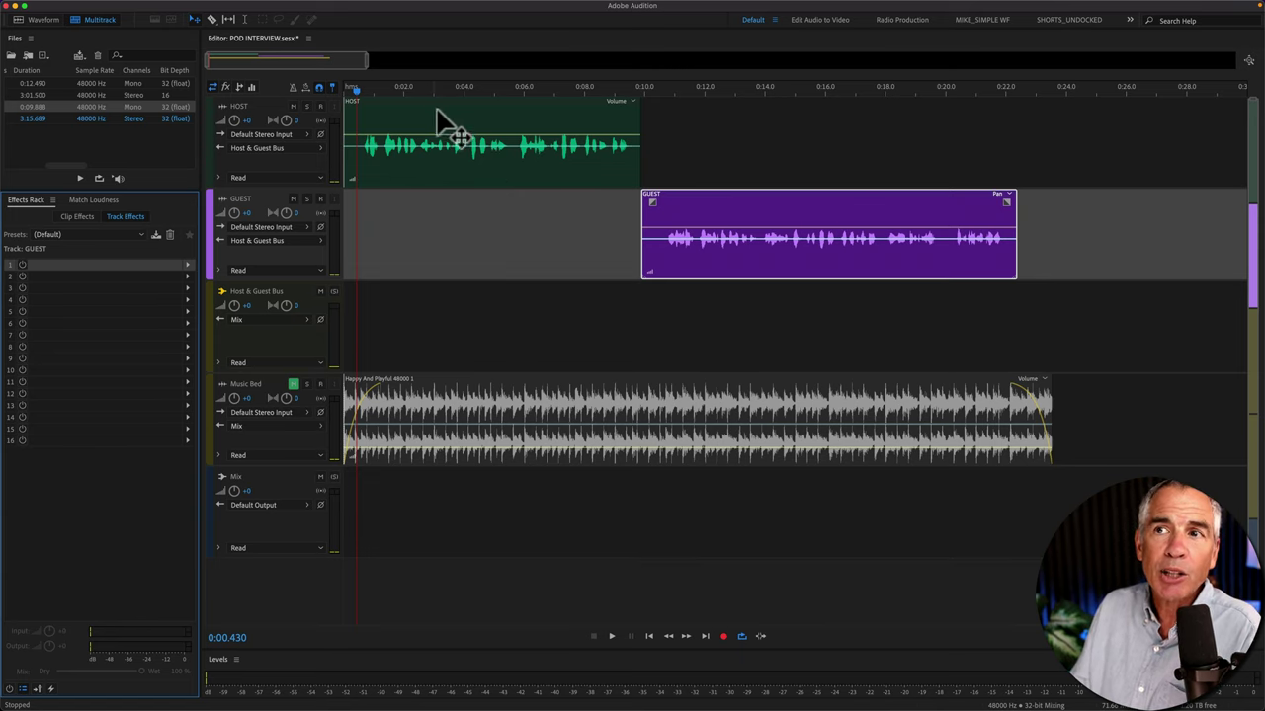
key(space)
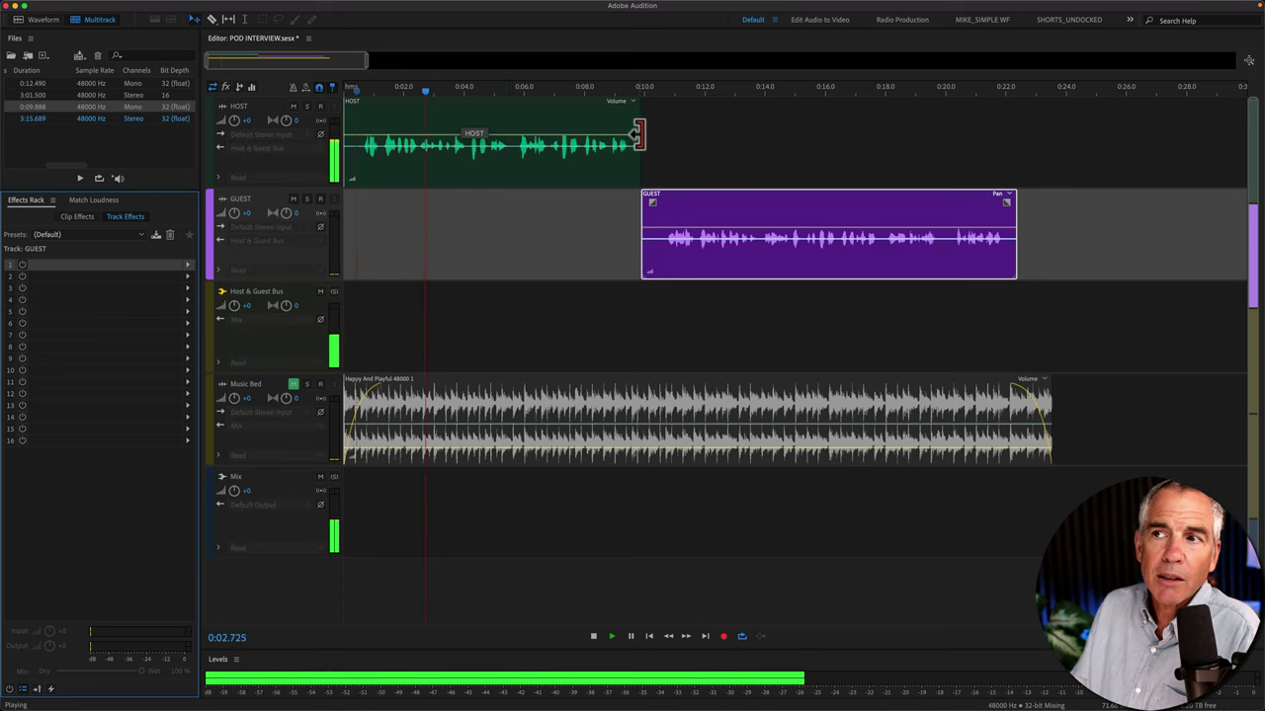
key(space)
click(760, 91)
key(space)
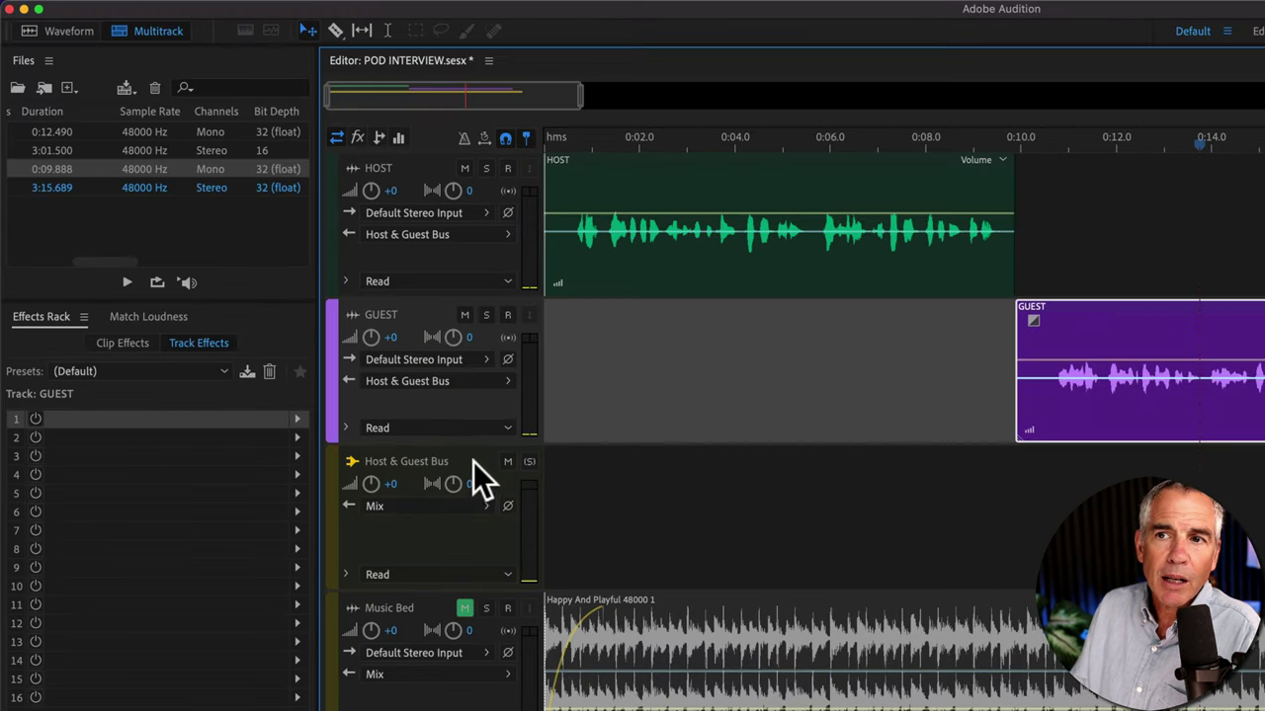
click(473, 461)
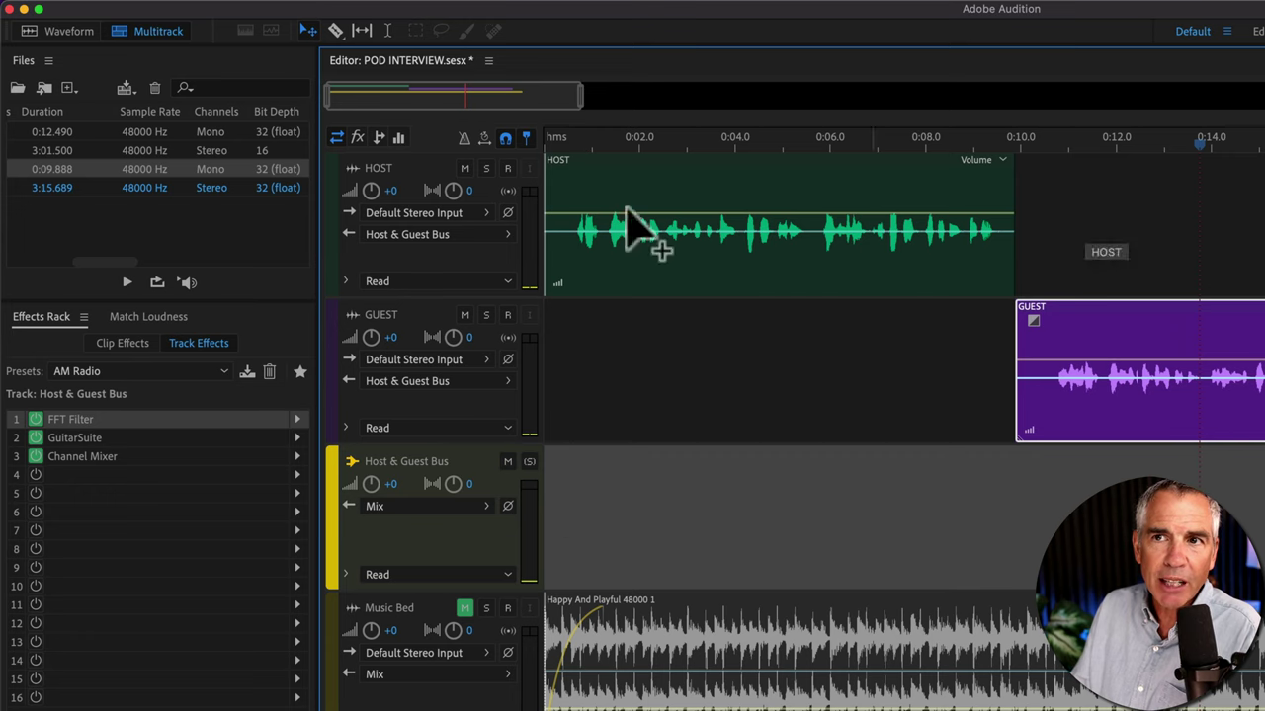
click(503, 235)
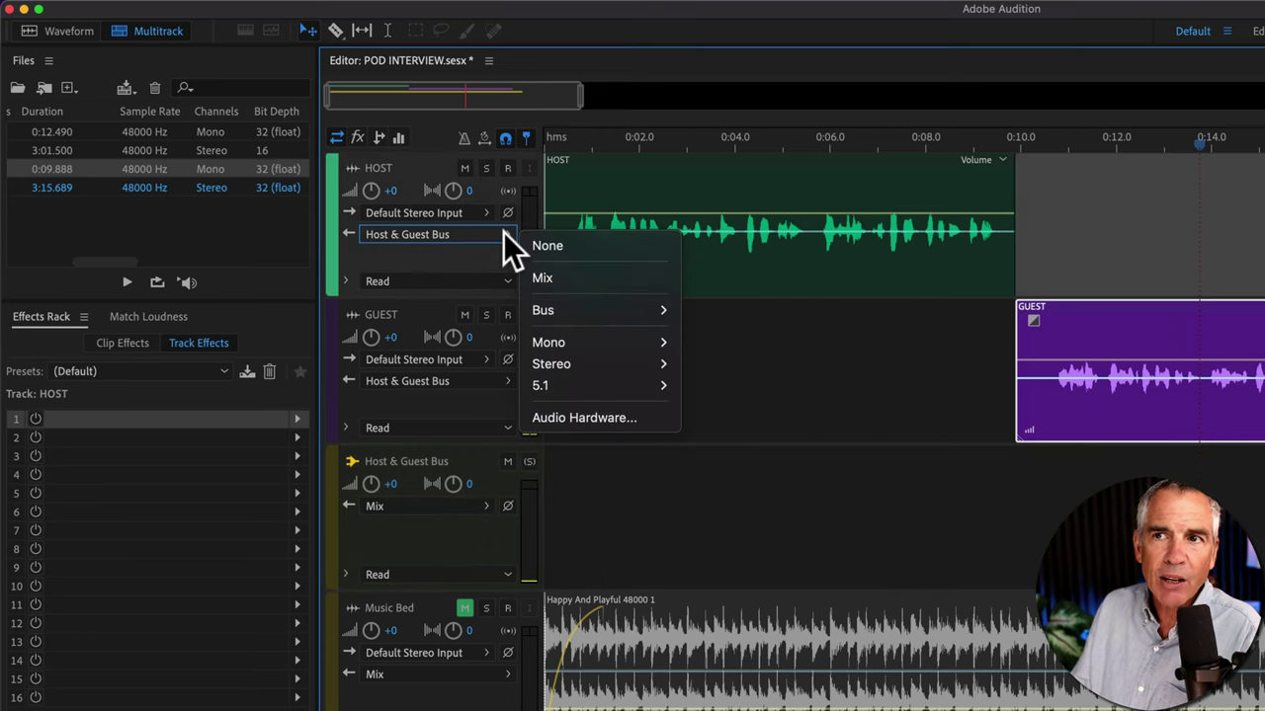
mouse_move(559, 309)
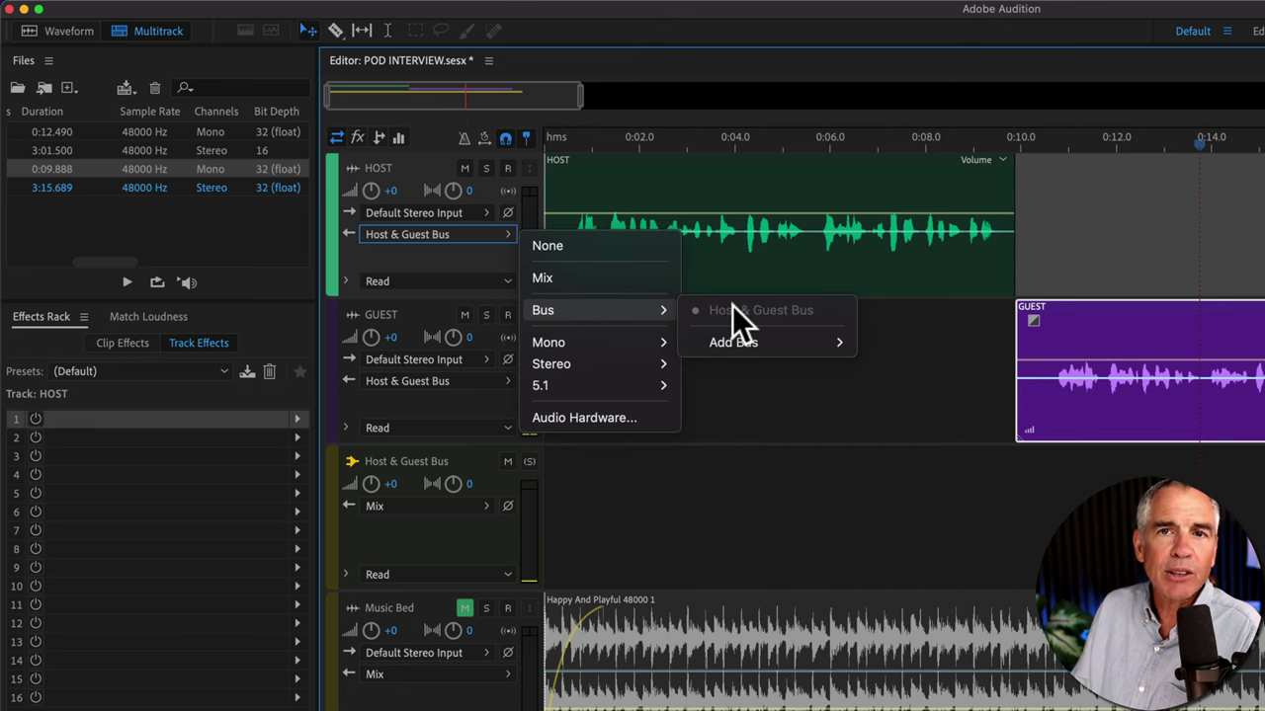
click(1076, 637)
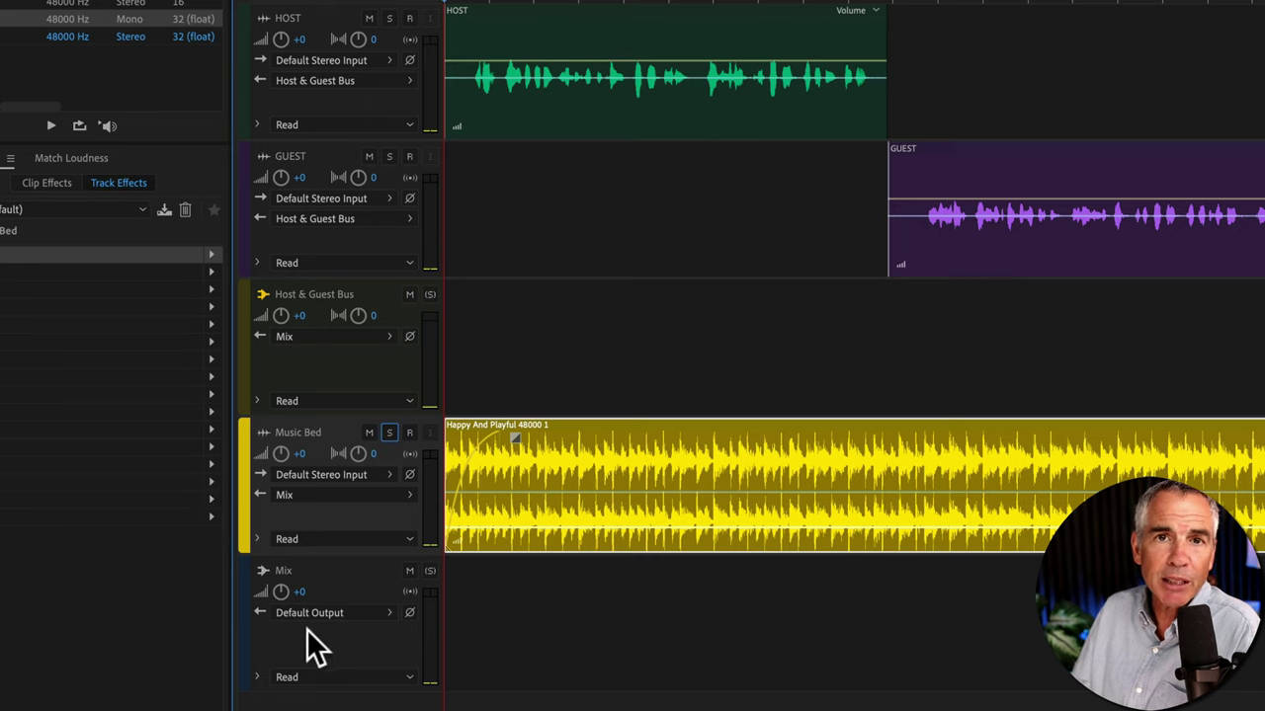
click(324, 350)
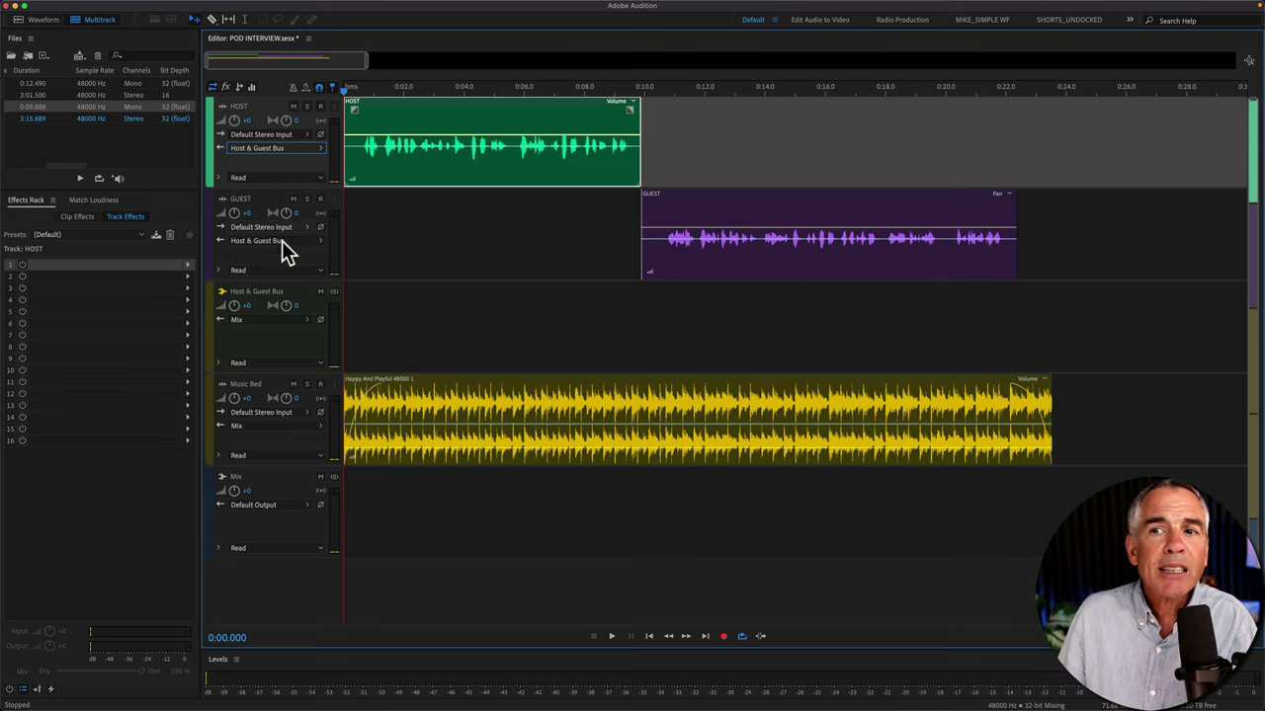
click(303, 303)
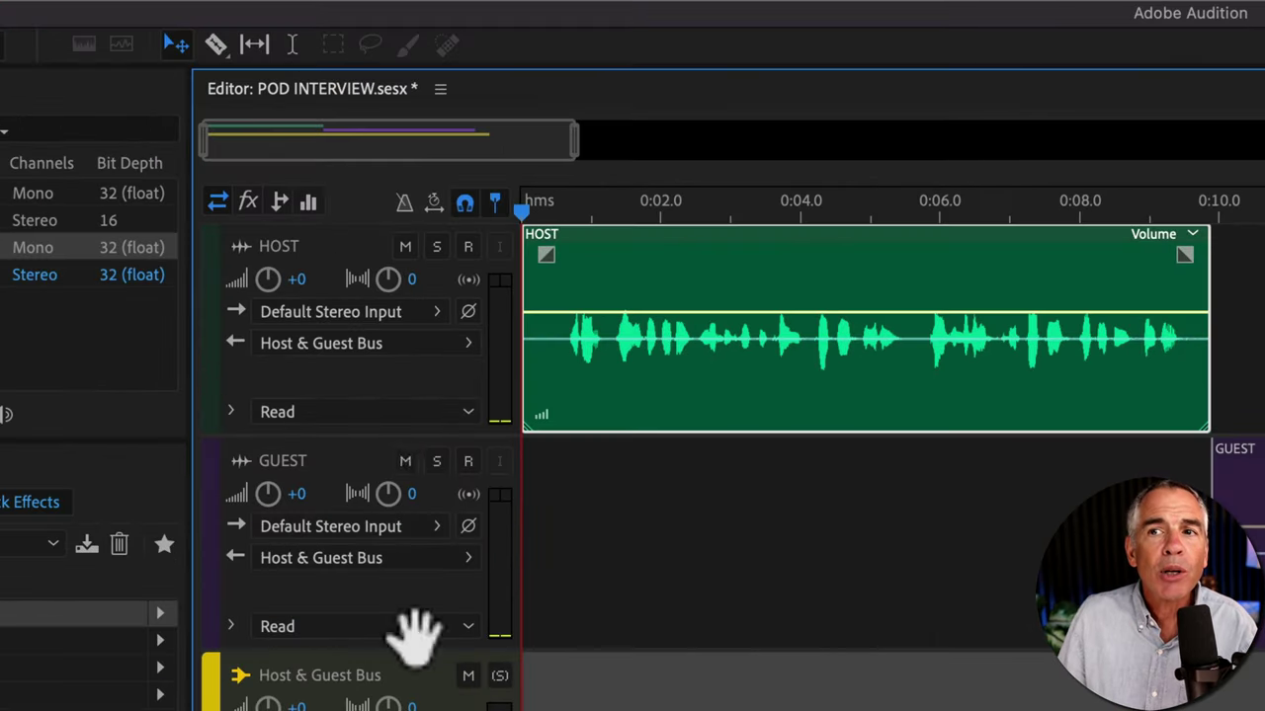
click(460, 341)
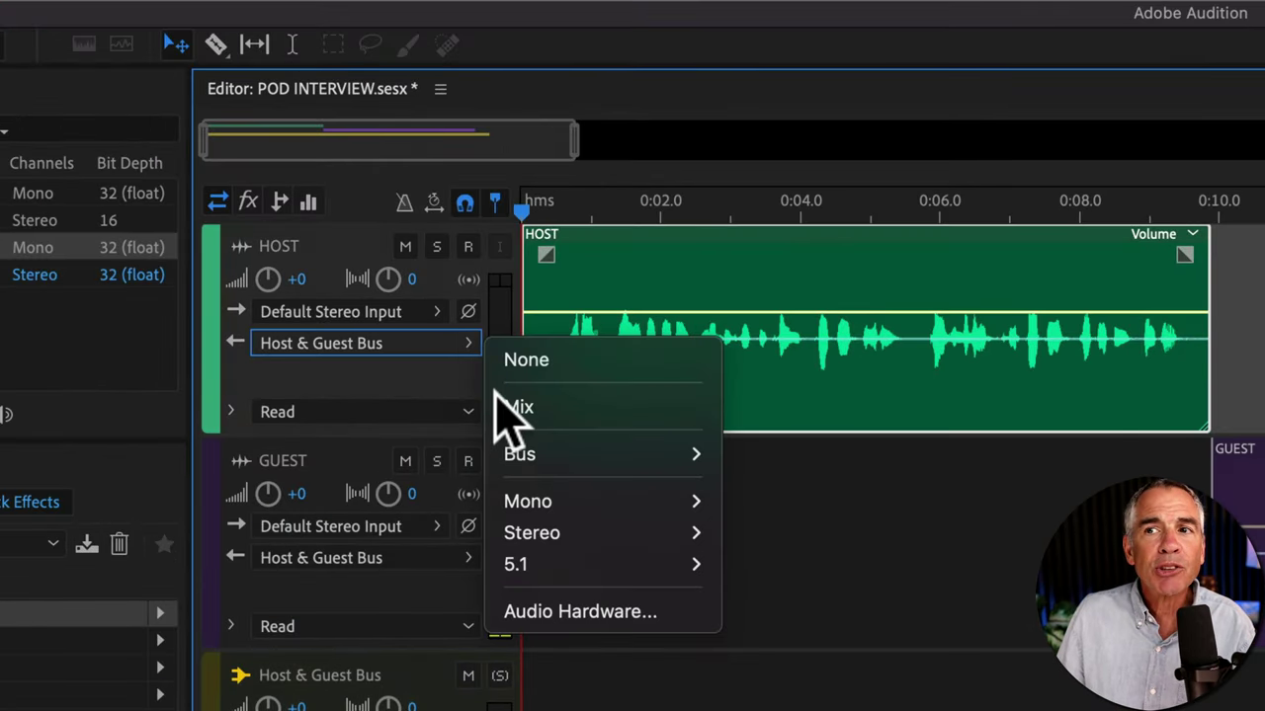
mouse_move(663, 457)
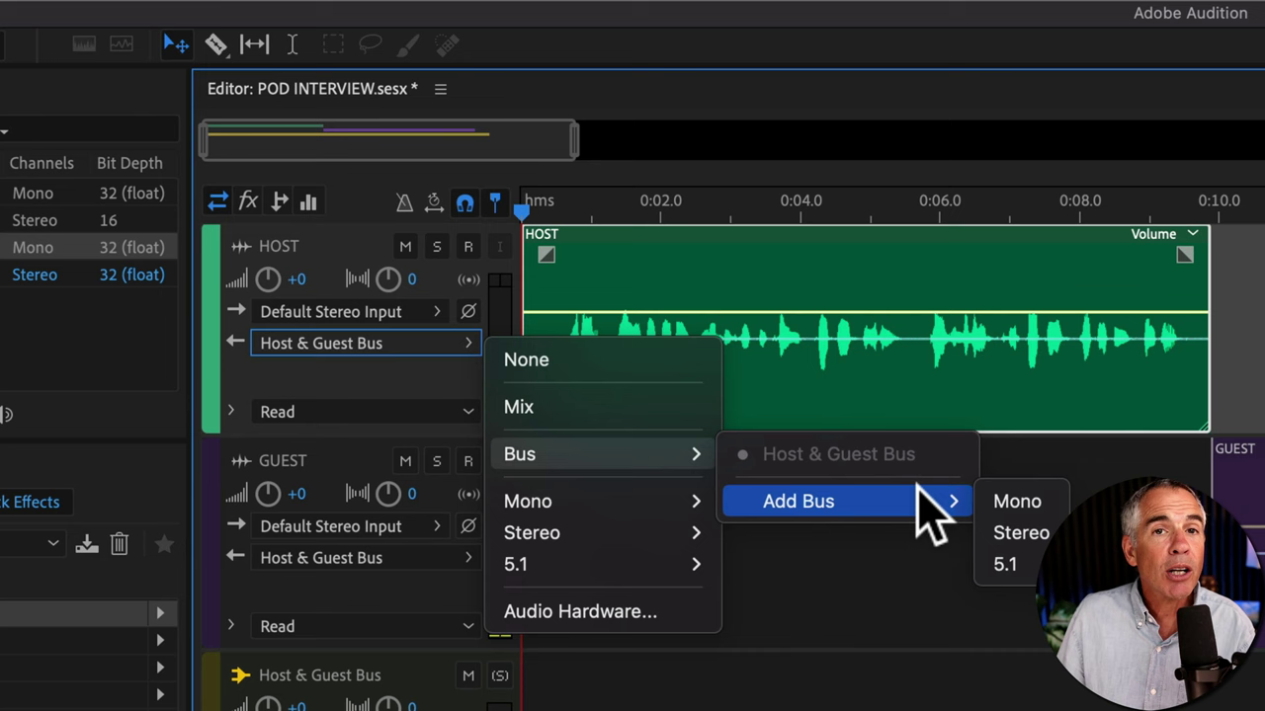
click(396, 375)
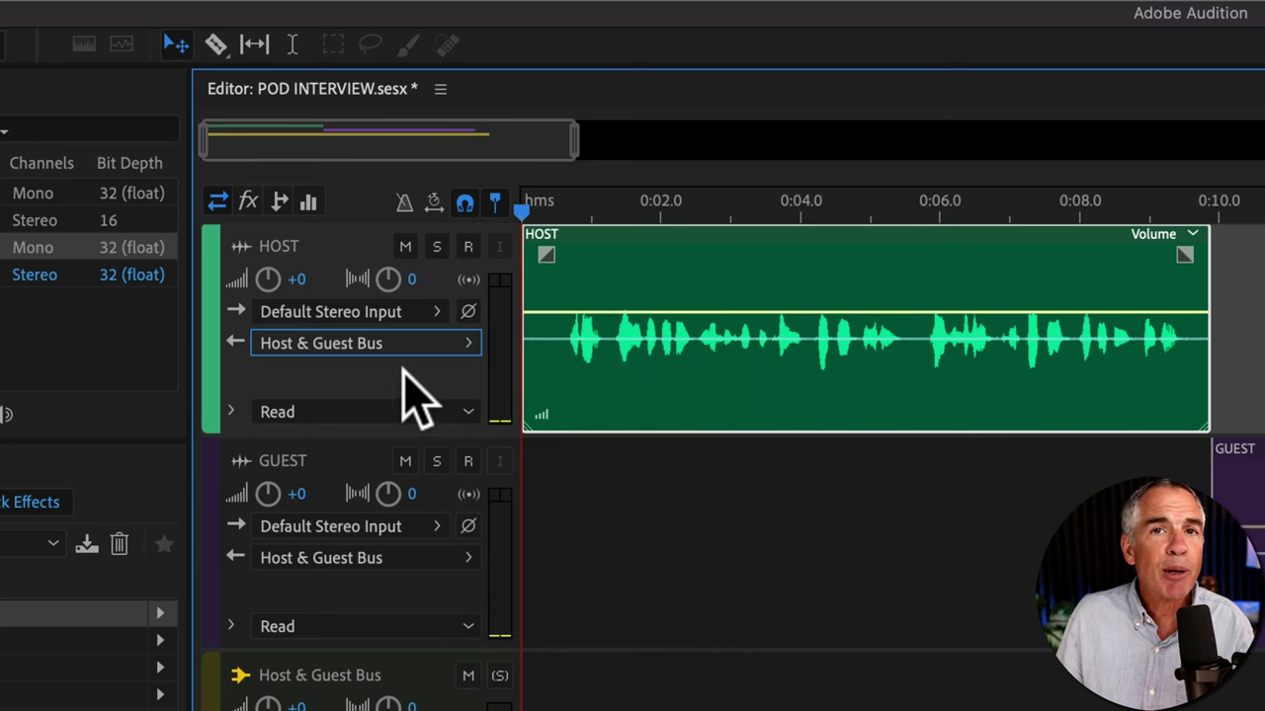
click(138, 5)
mouse_move(148, 59)
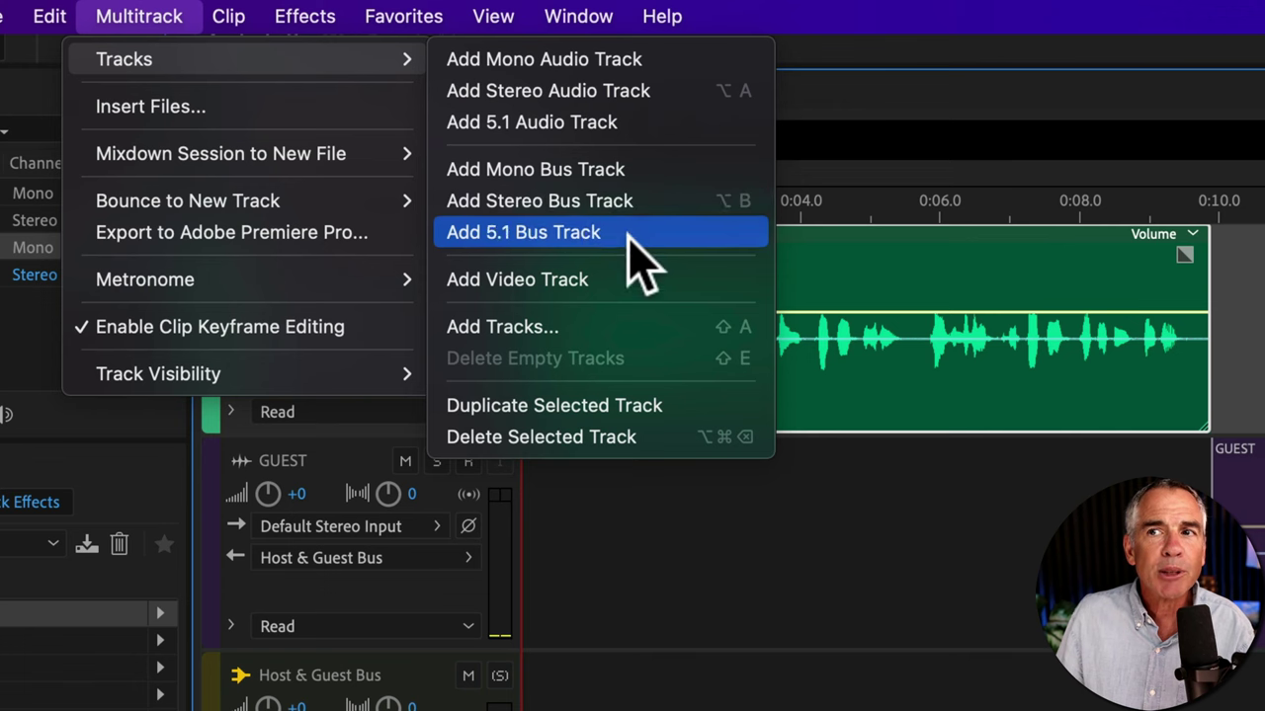
click(301, 642)
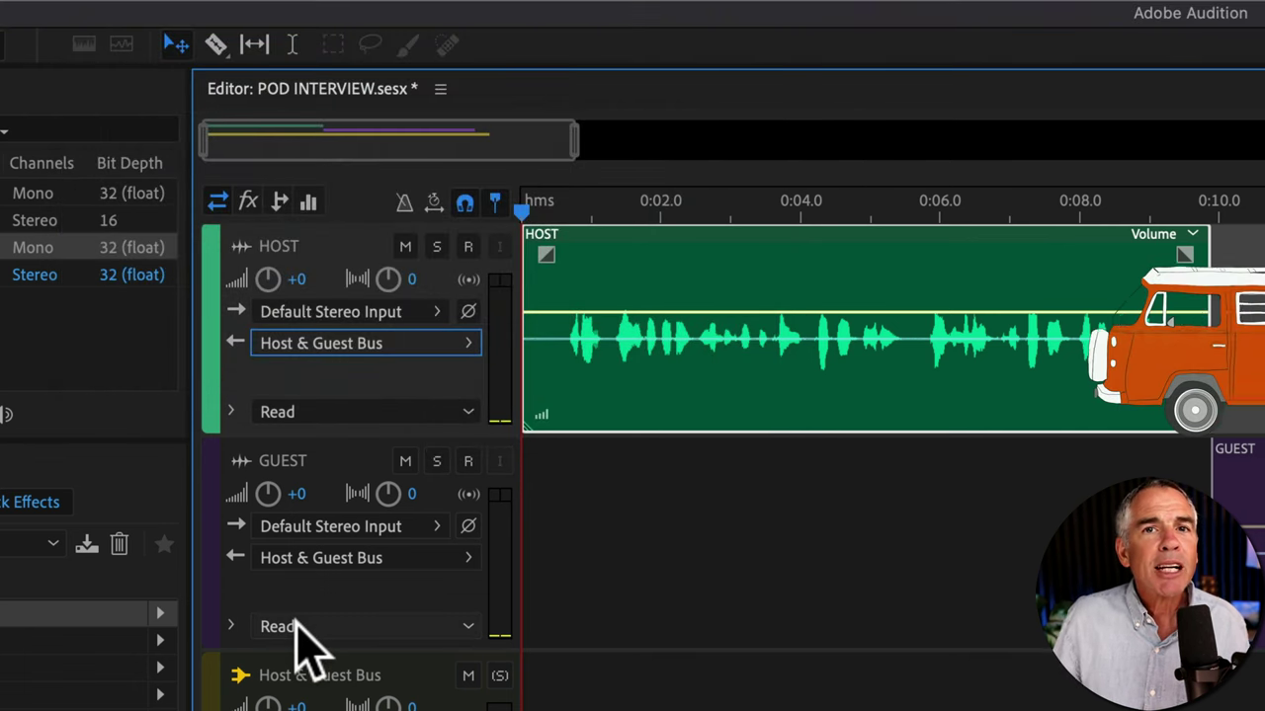